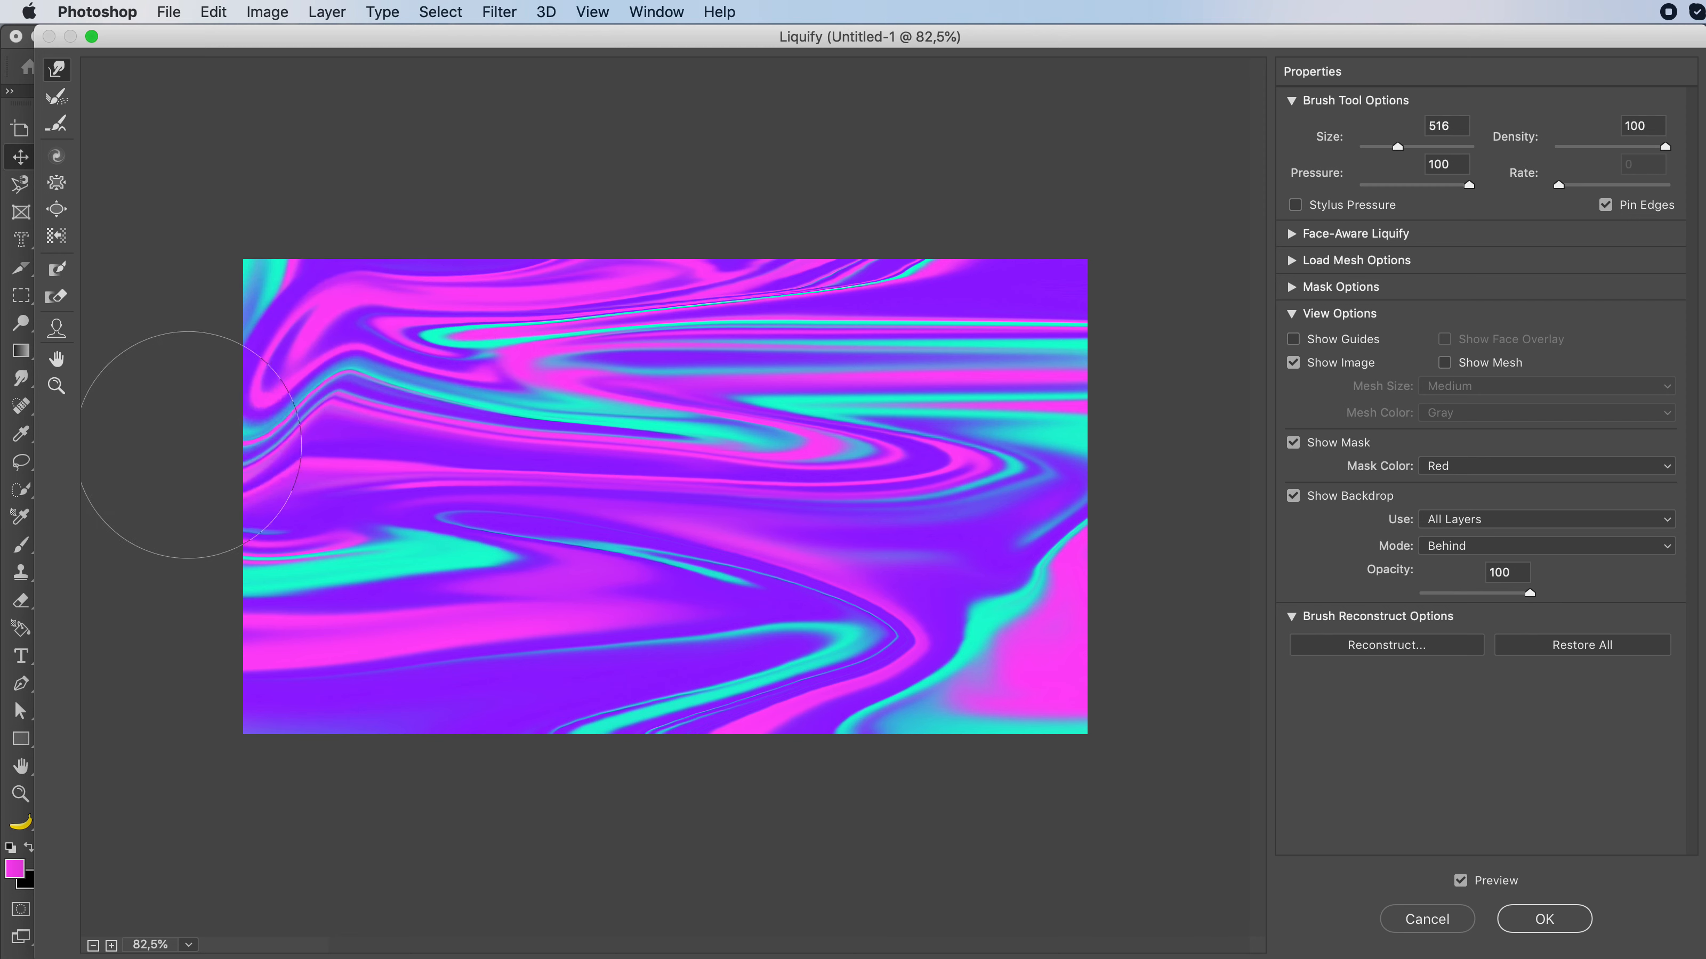
Step: Push the colours with downward Forward Warp strokes using a 516 brush in Liquify and apply the filter
mouse_move(215, 349)
left_mouse_down()
mouse_move(1102, 414)
mouse_move(727, 468)
mouse_move(1, 524)
mouse_move(81, 614)
mouse_move(546, 598)
mouse_move(917, 618)
mouse_move(1011, 641)
mouse_move(962, 705)
mouse_move(114, 704)
left_mouse_up()
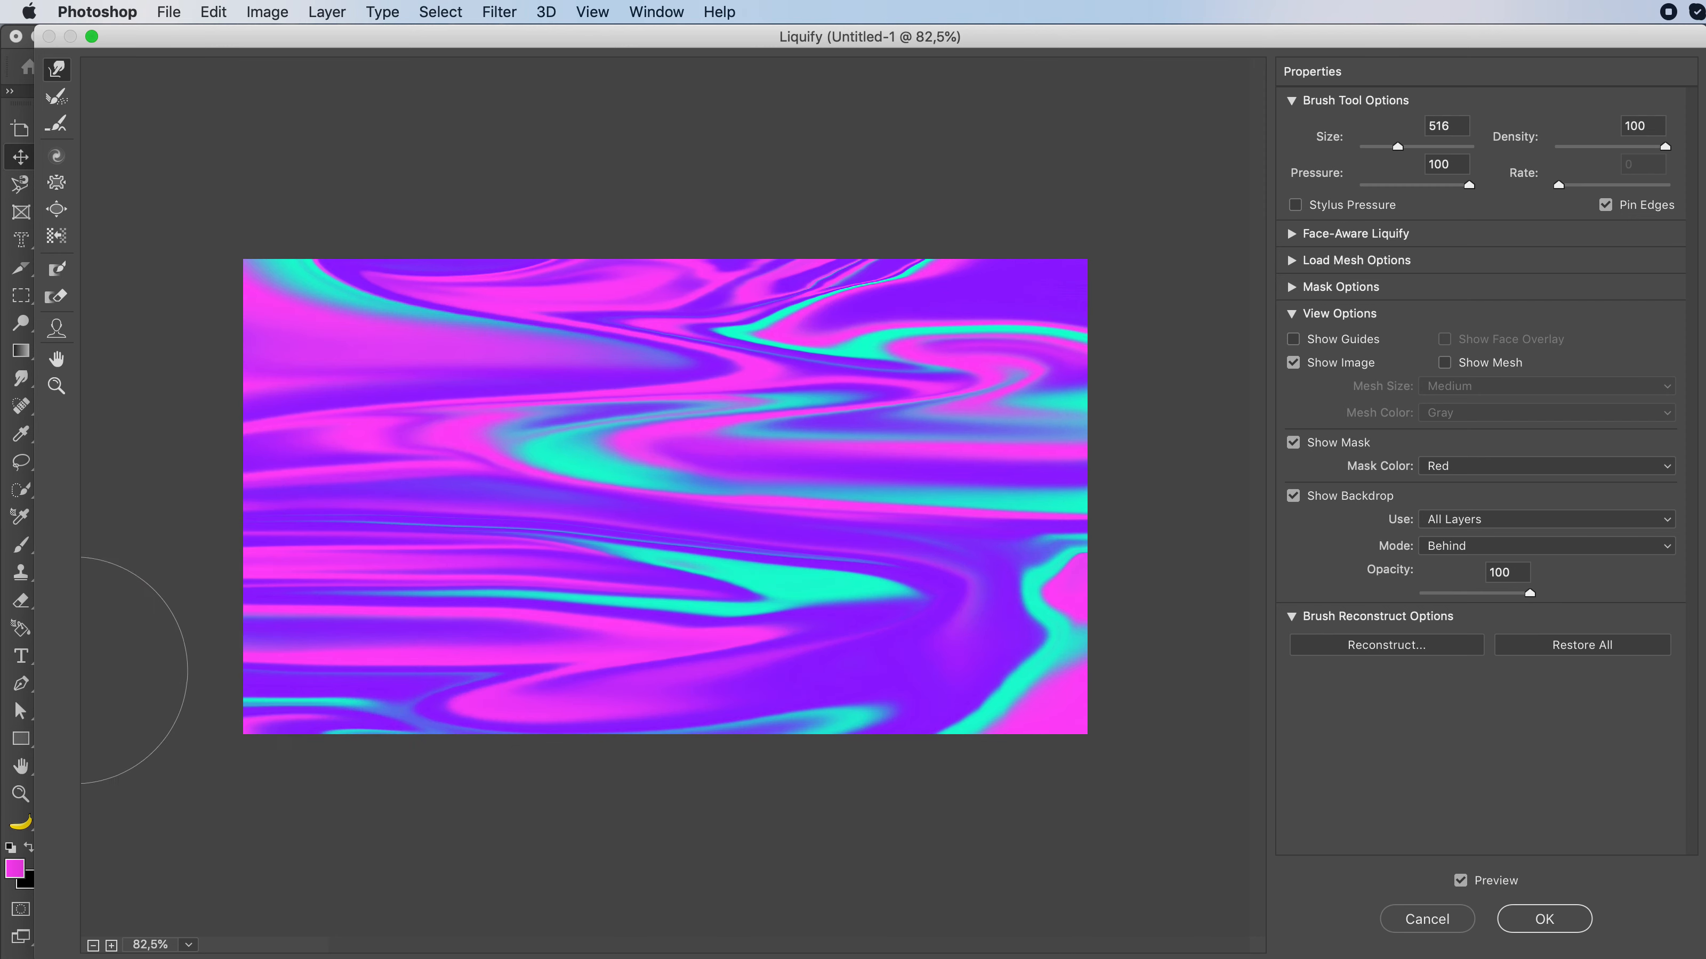
left_click(1544, 919)
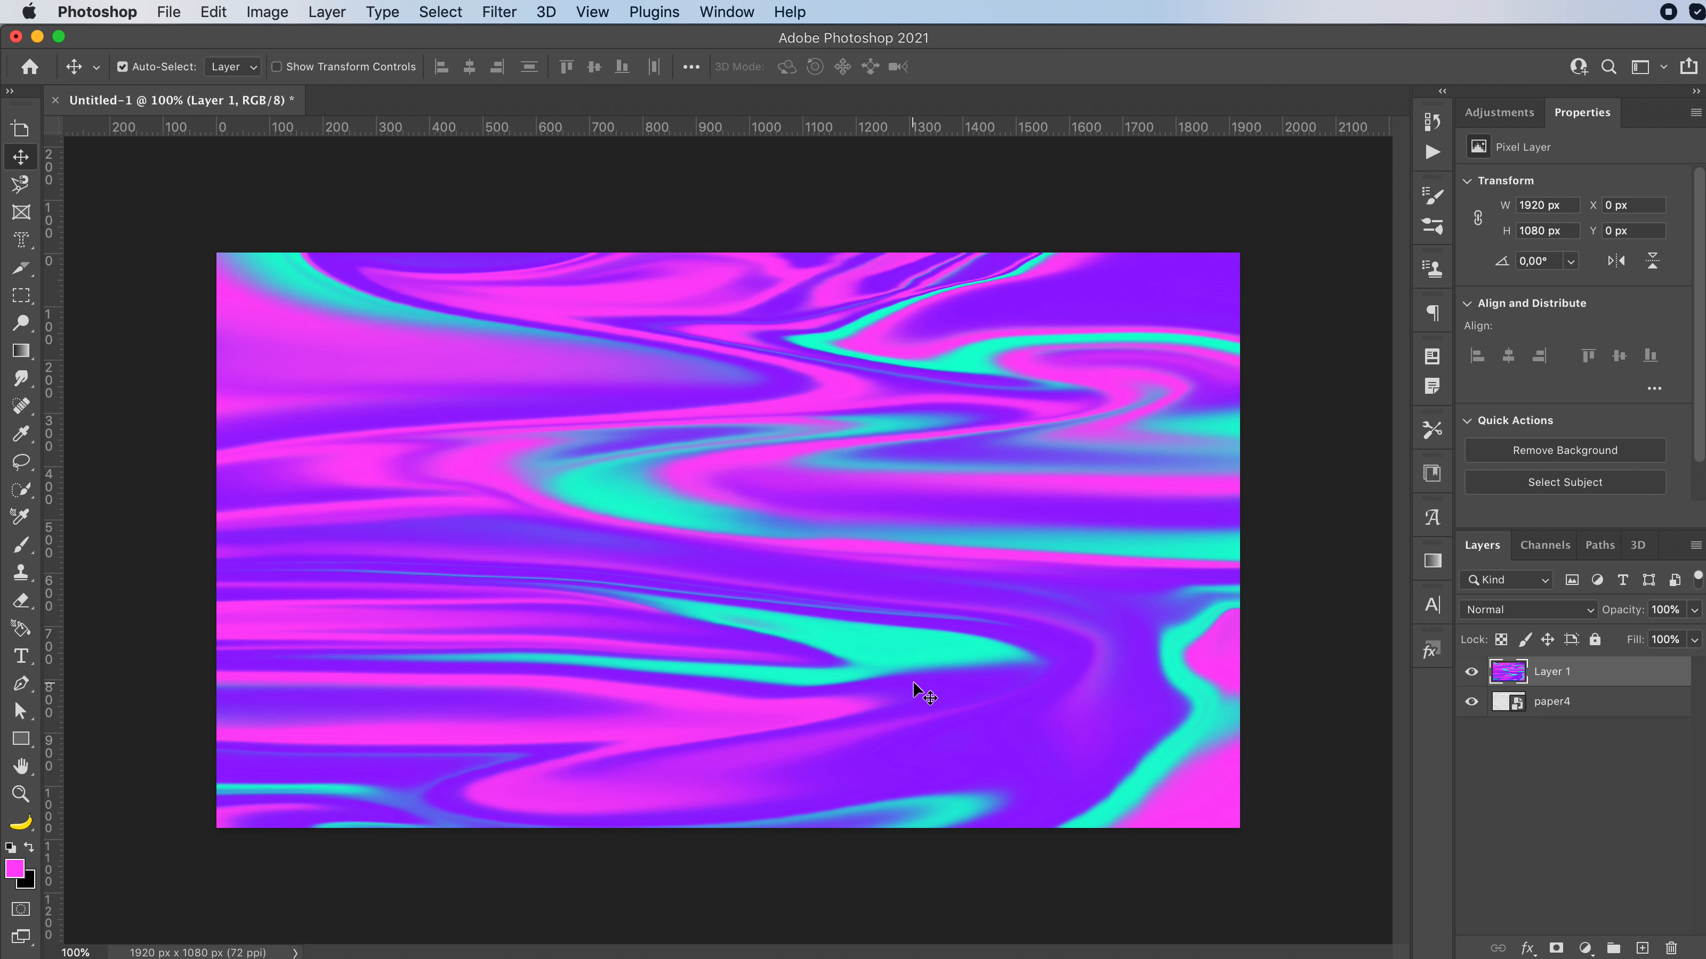
Step: Duplicate the liquified Layer 1
key("super+j")
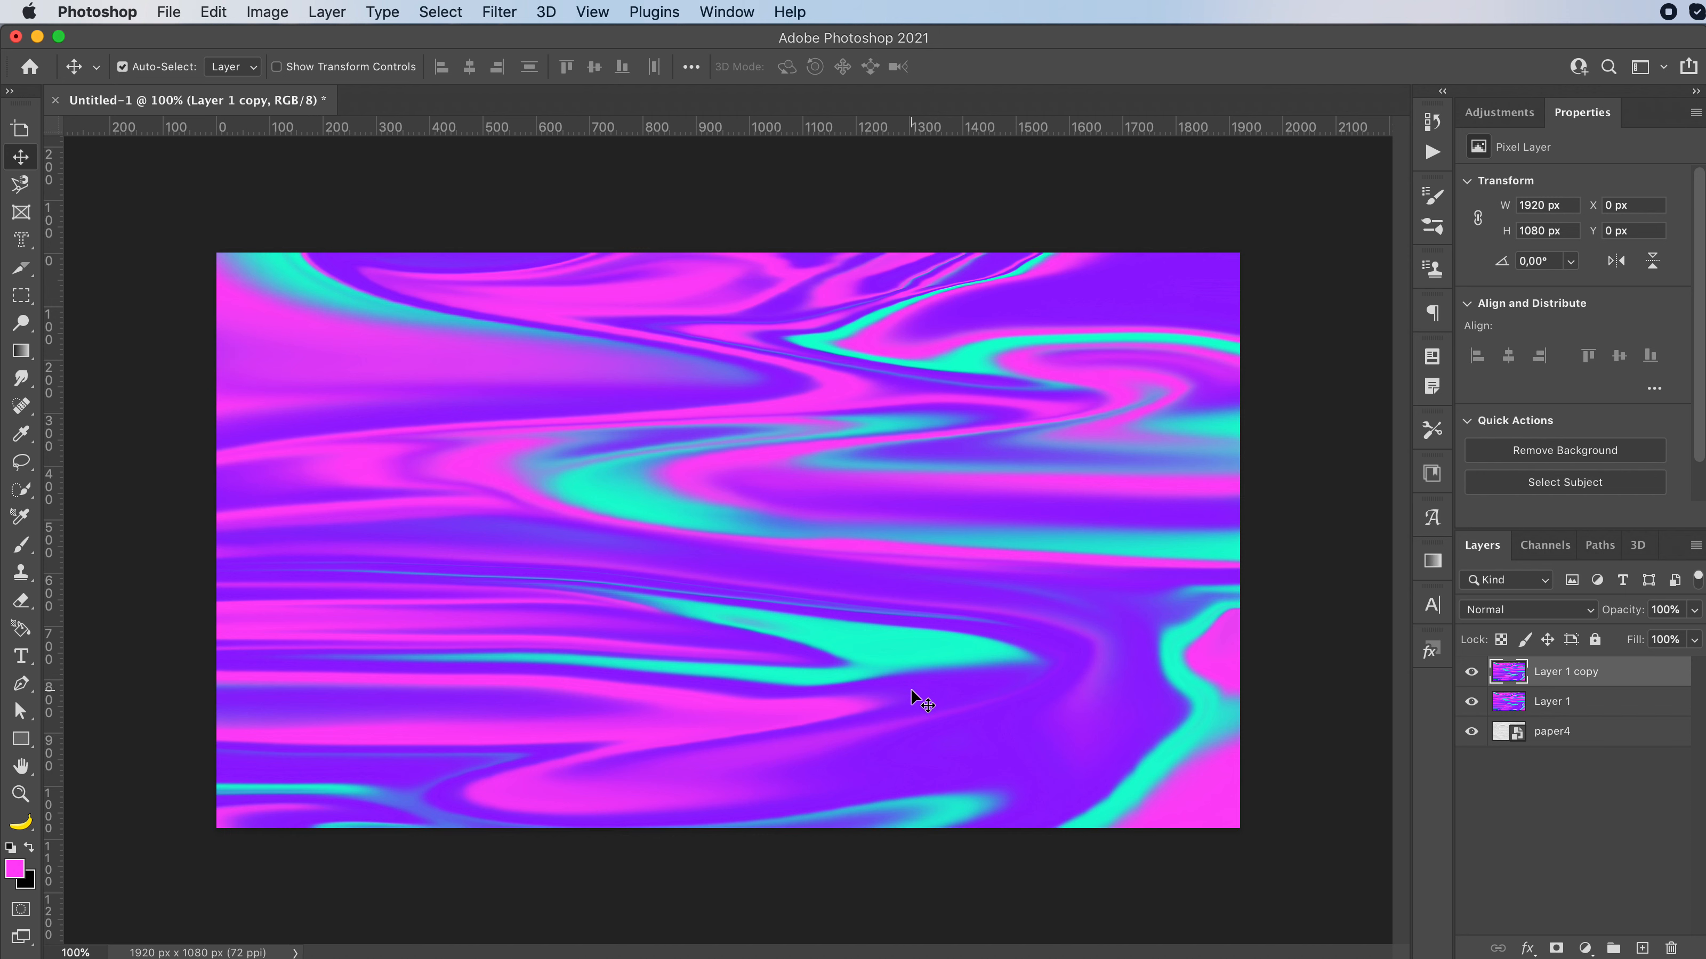
key("super+z")
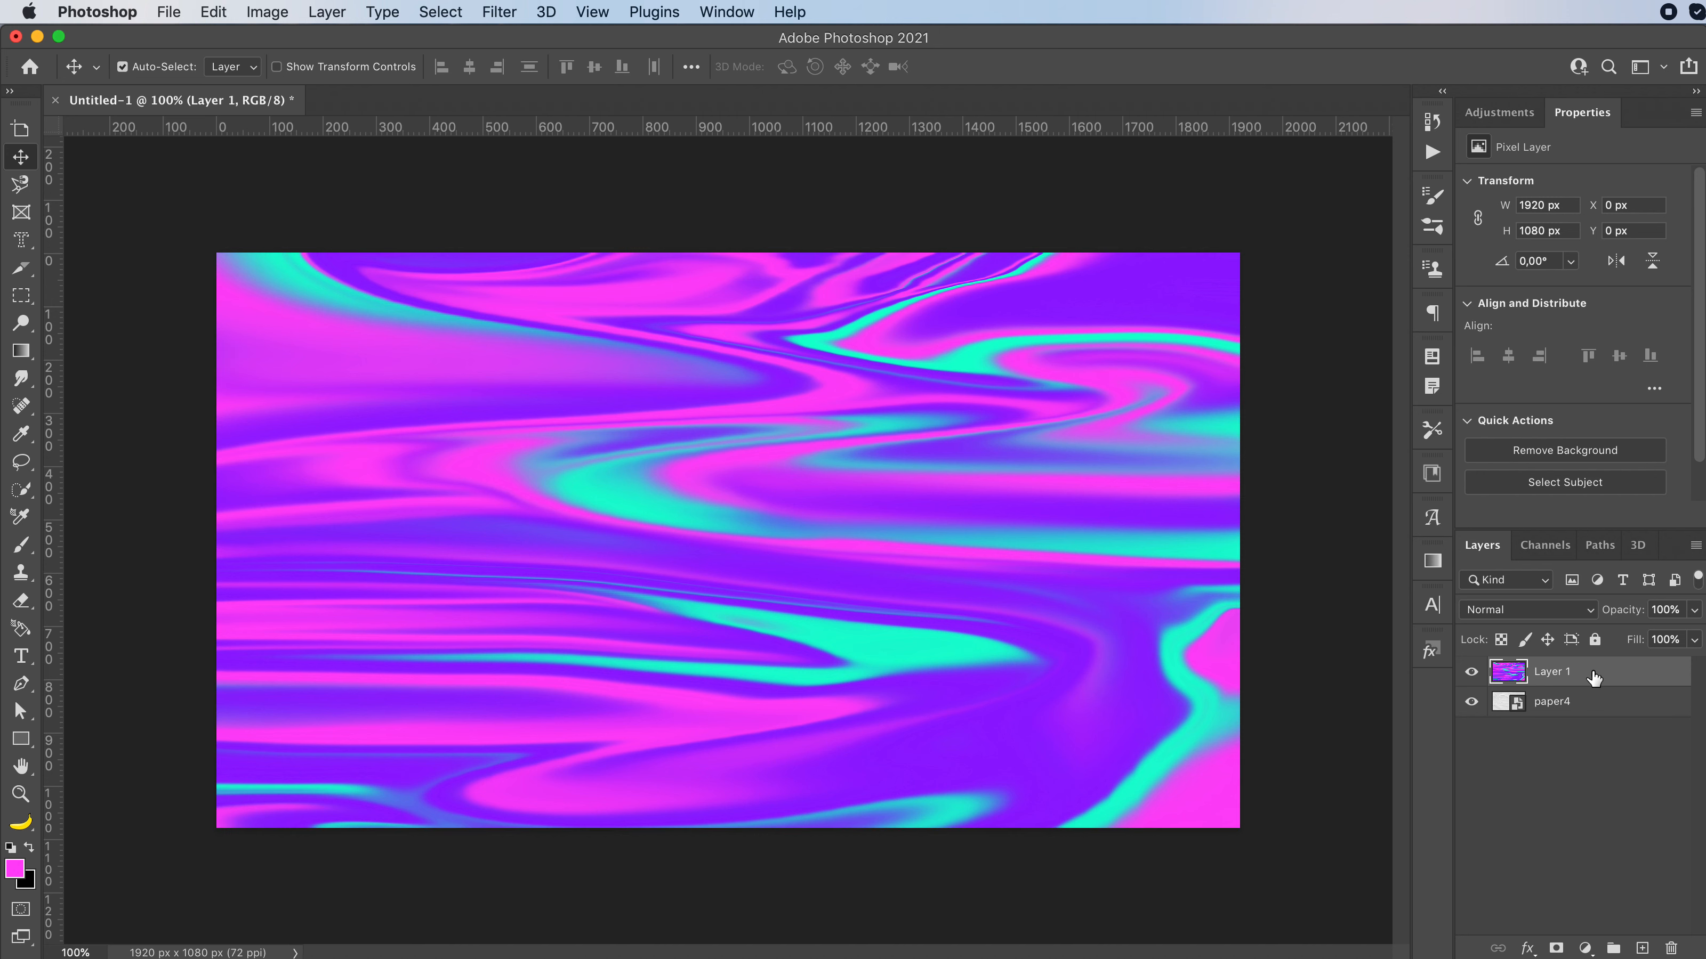
left_click_drag(1594, 678, 1641, 947)
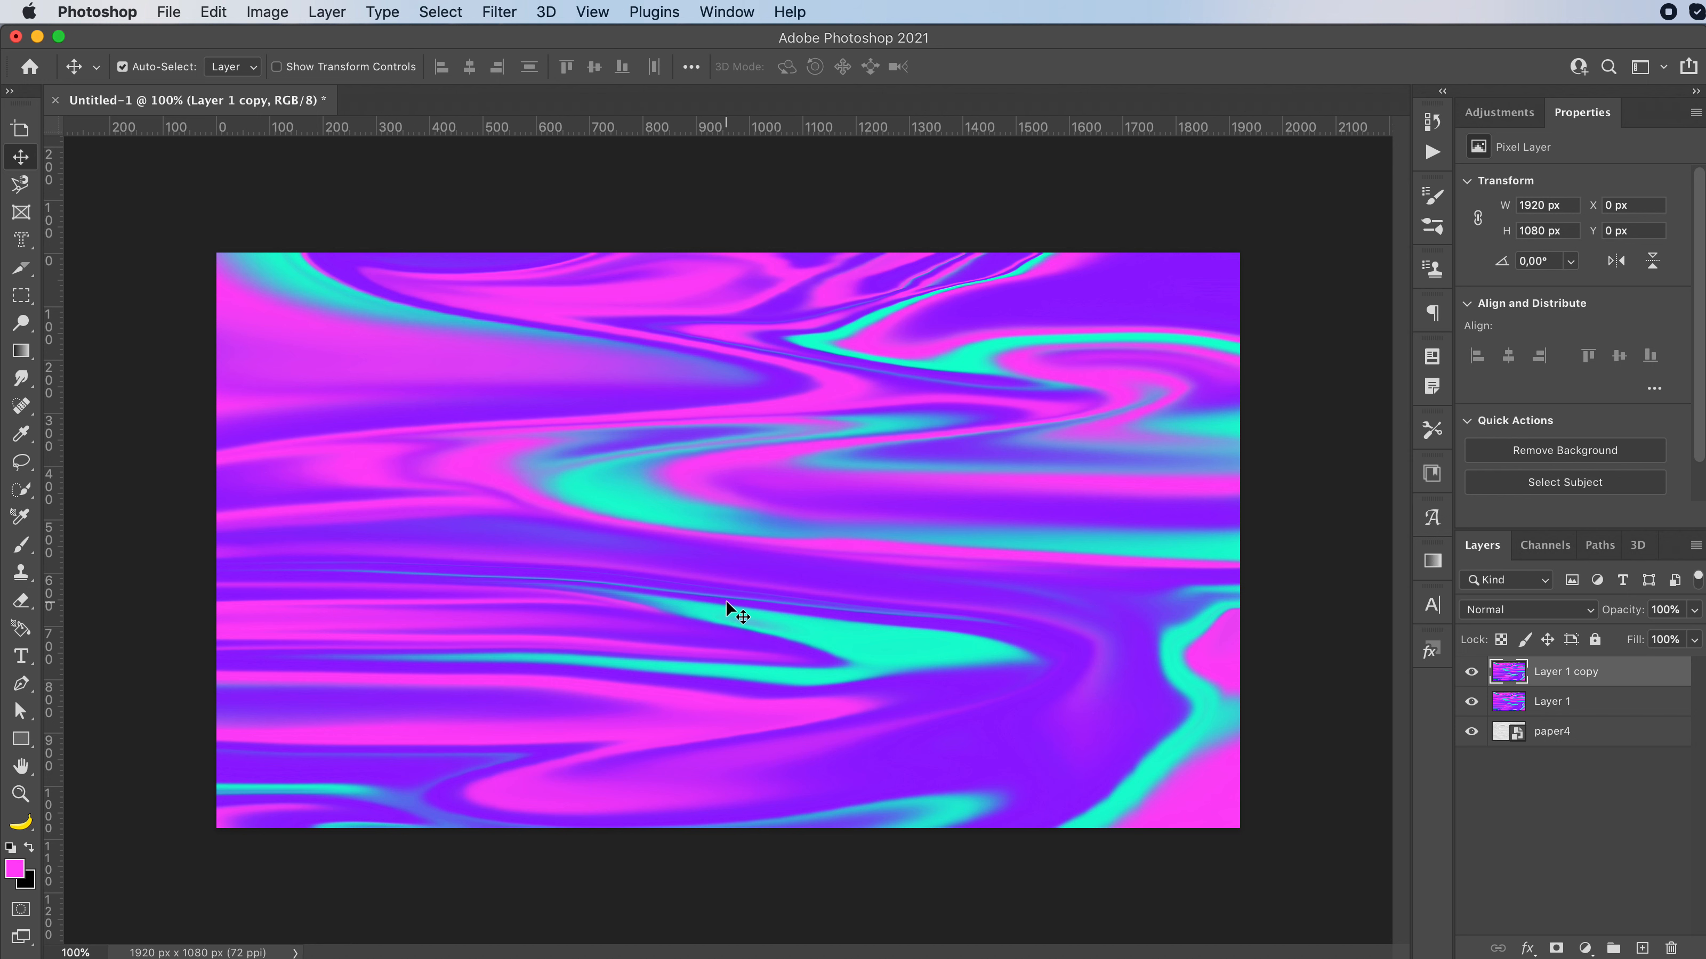
Step: Warp the duplicated layer freely into a twisted, folded diagonal shape across the canvas and commit the transform
key("super+t")
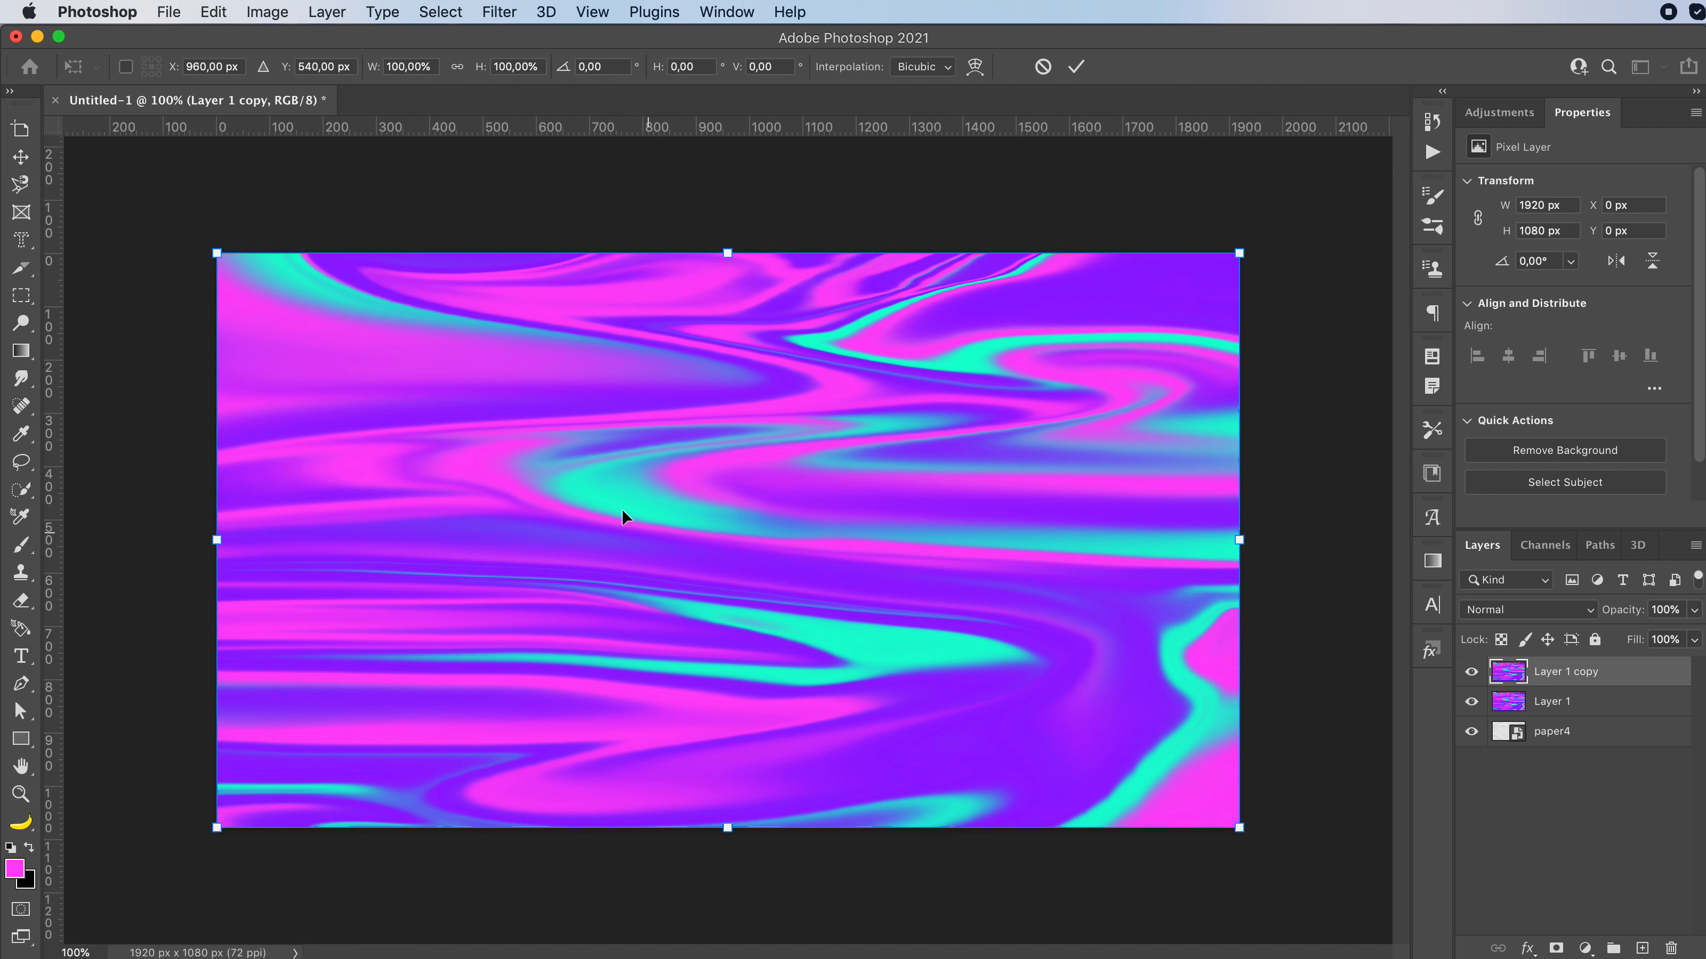
right_click(471, 304)
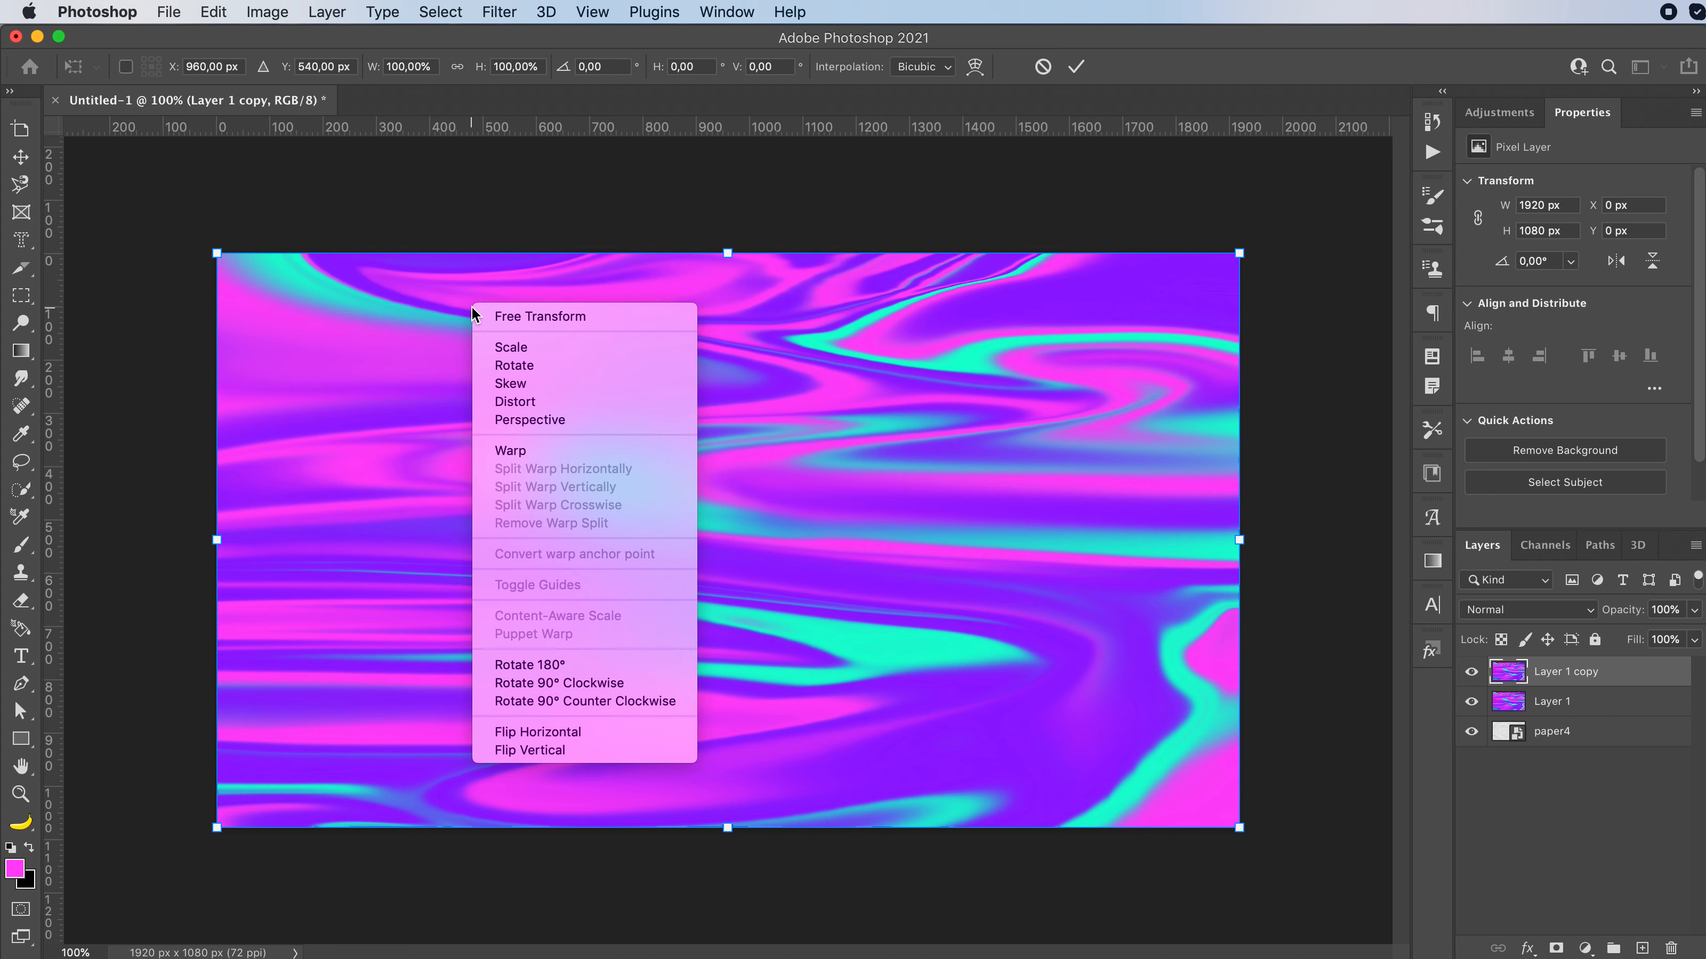
left_click(514, 451)
left_click_drag(284, 320, 353, 641)
left_click_drag(486, 745, 522, 596)
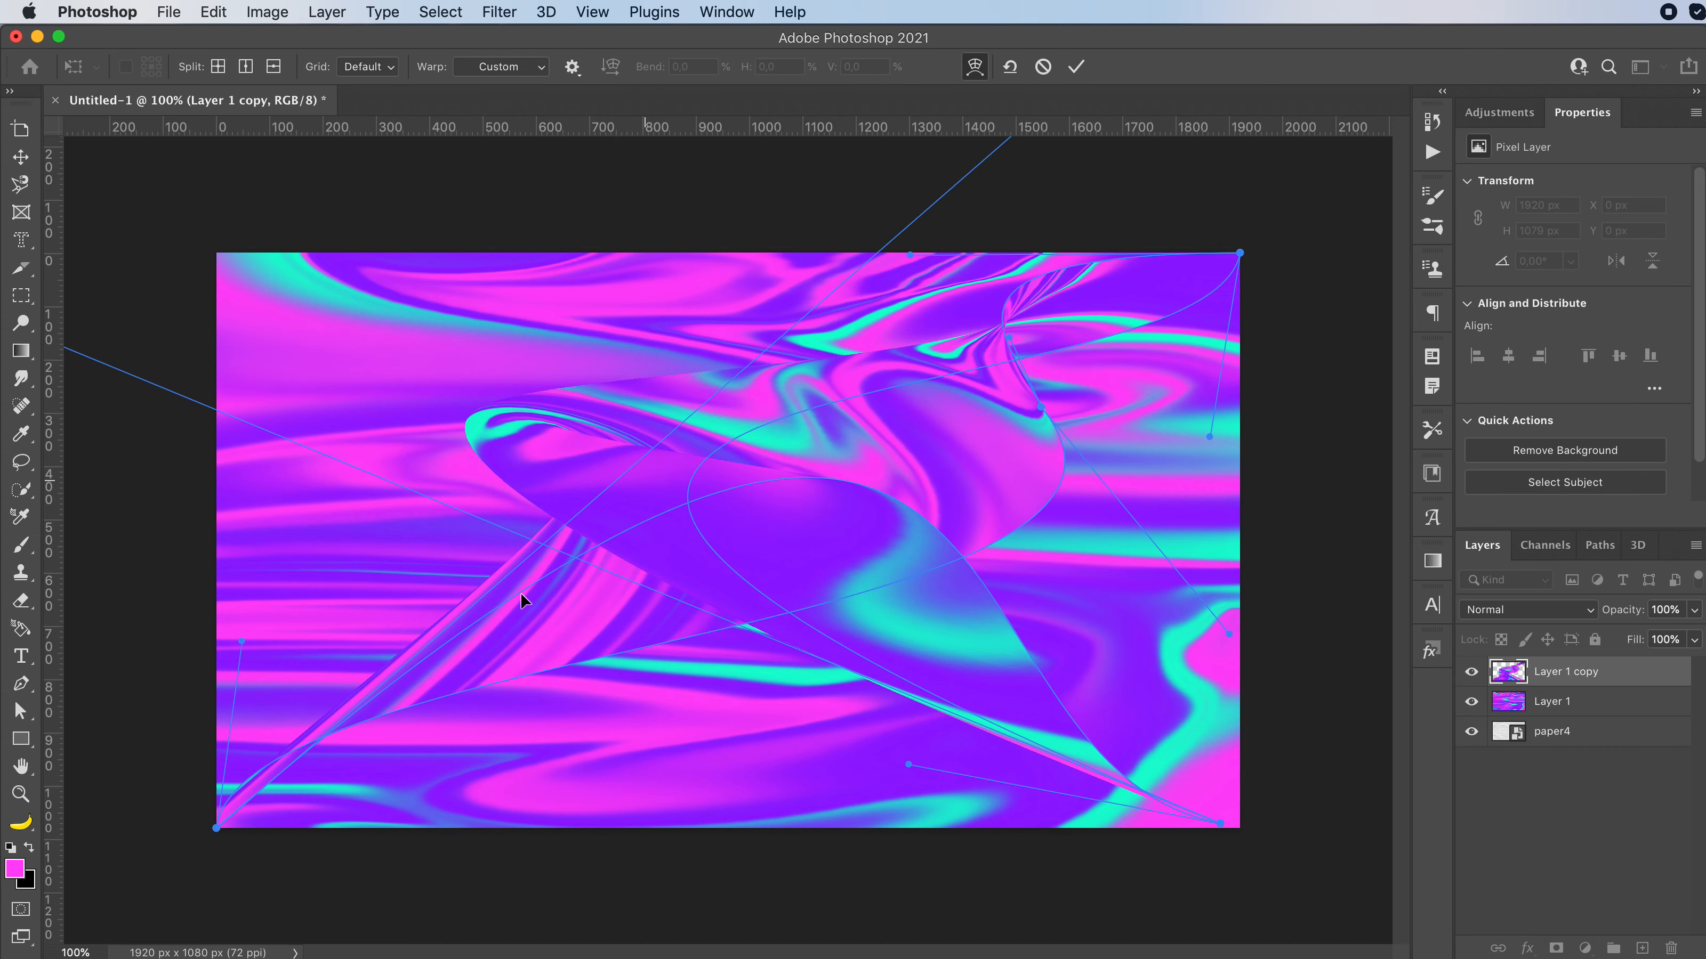
left_click_drag(388, 688, 522, 697)
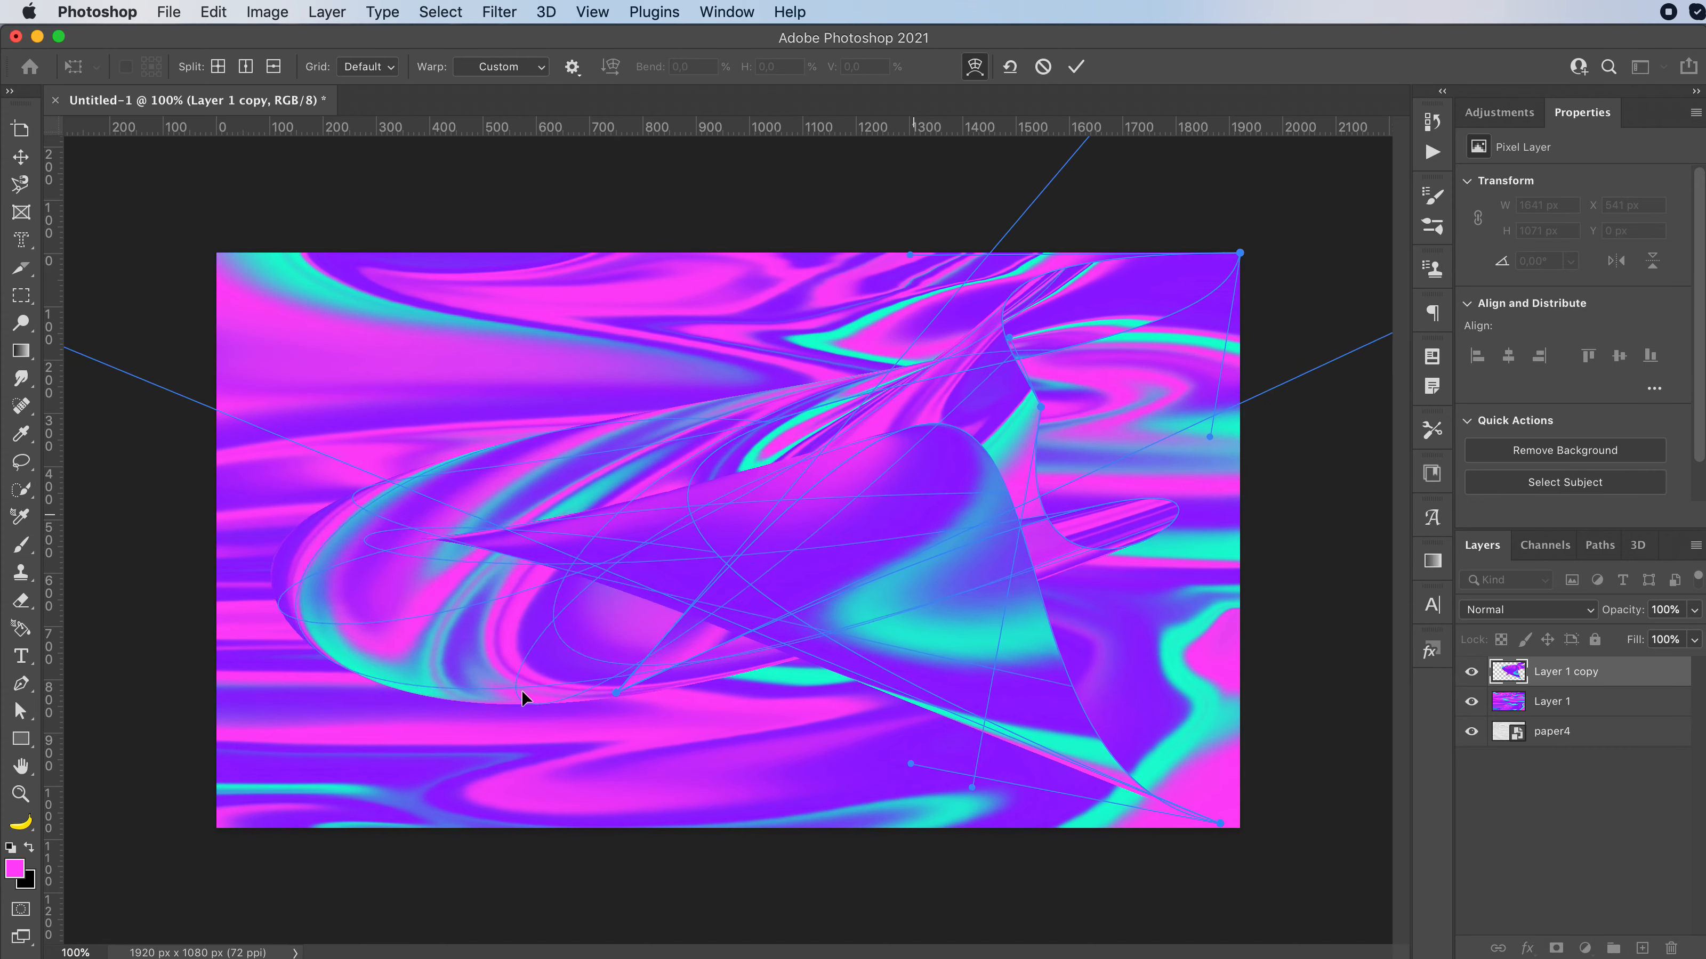
left_click_drag(883, 397, 376, 779)
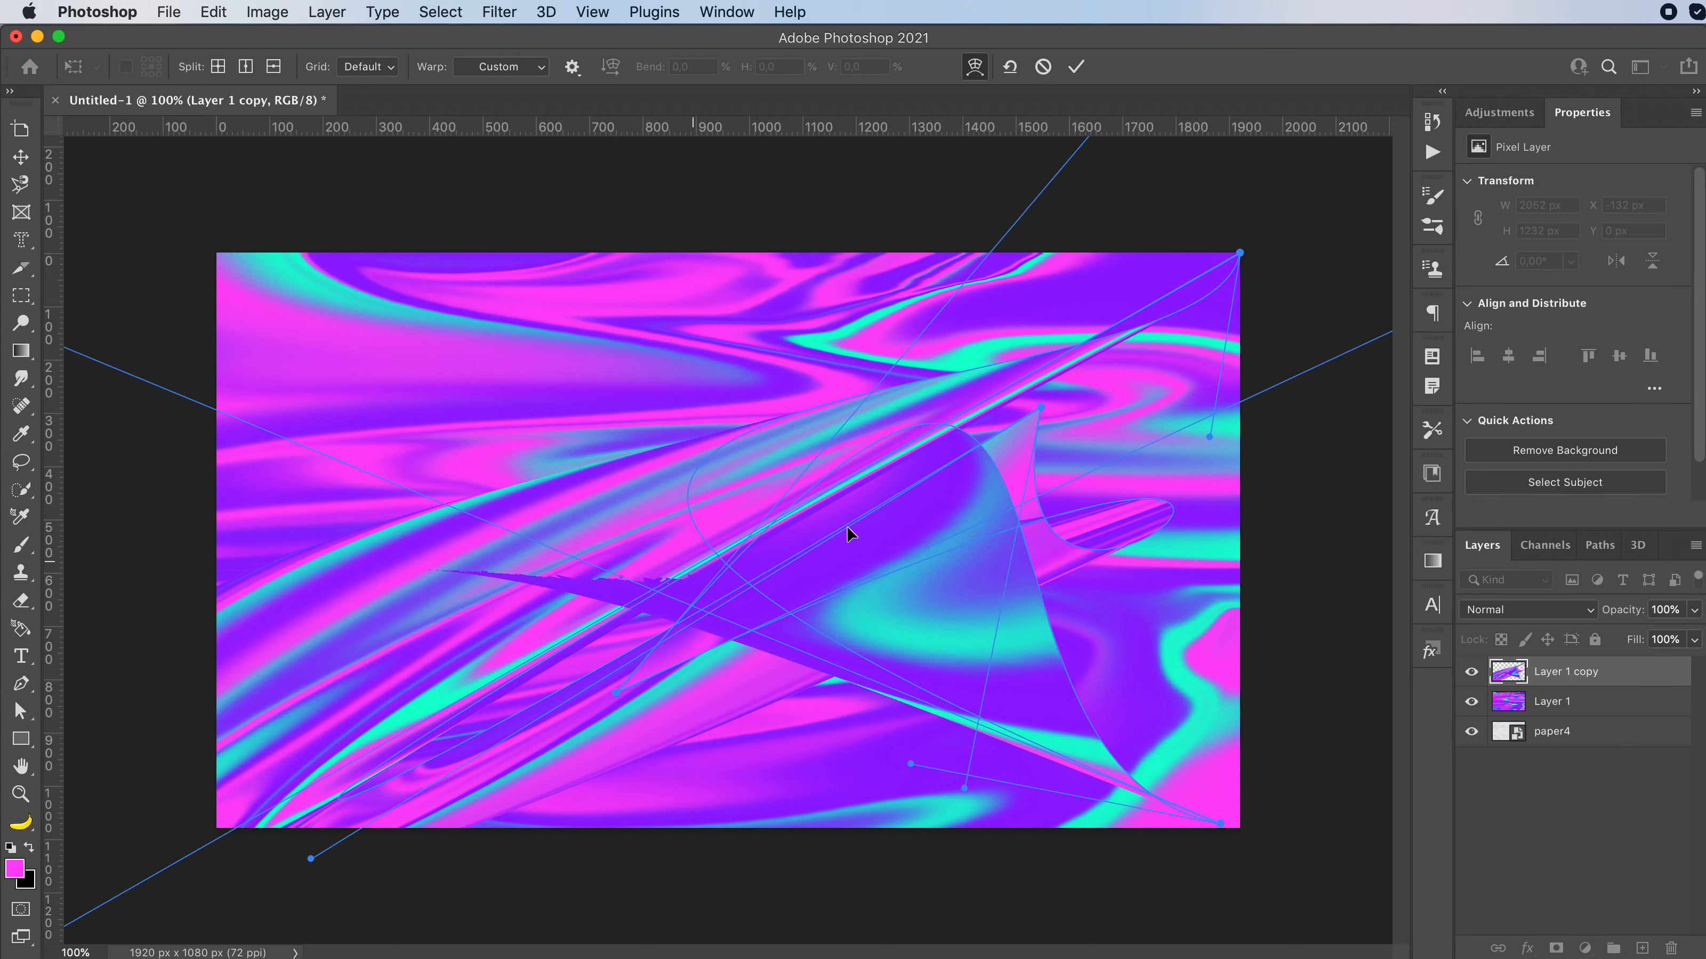
left_click_drag(846, 527, 1025, 643)
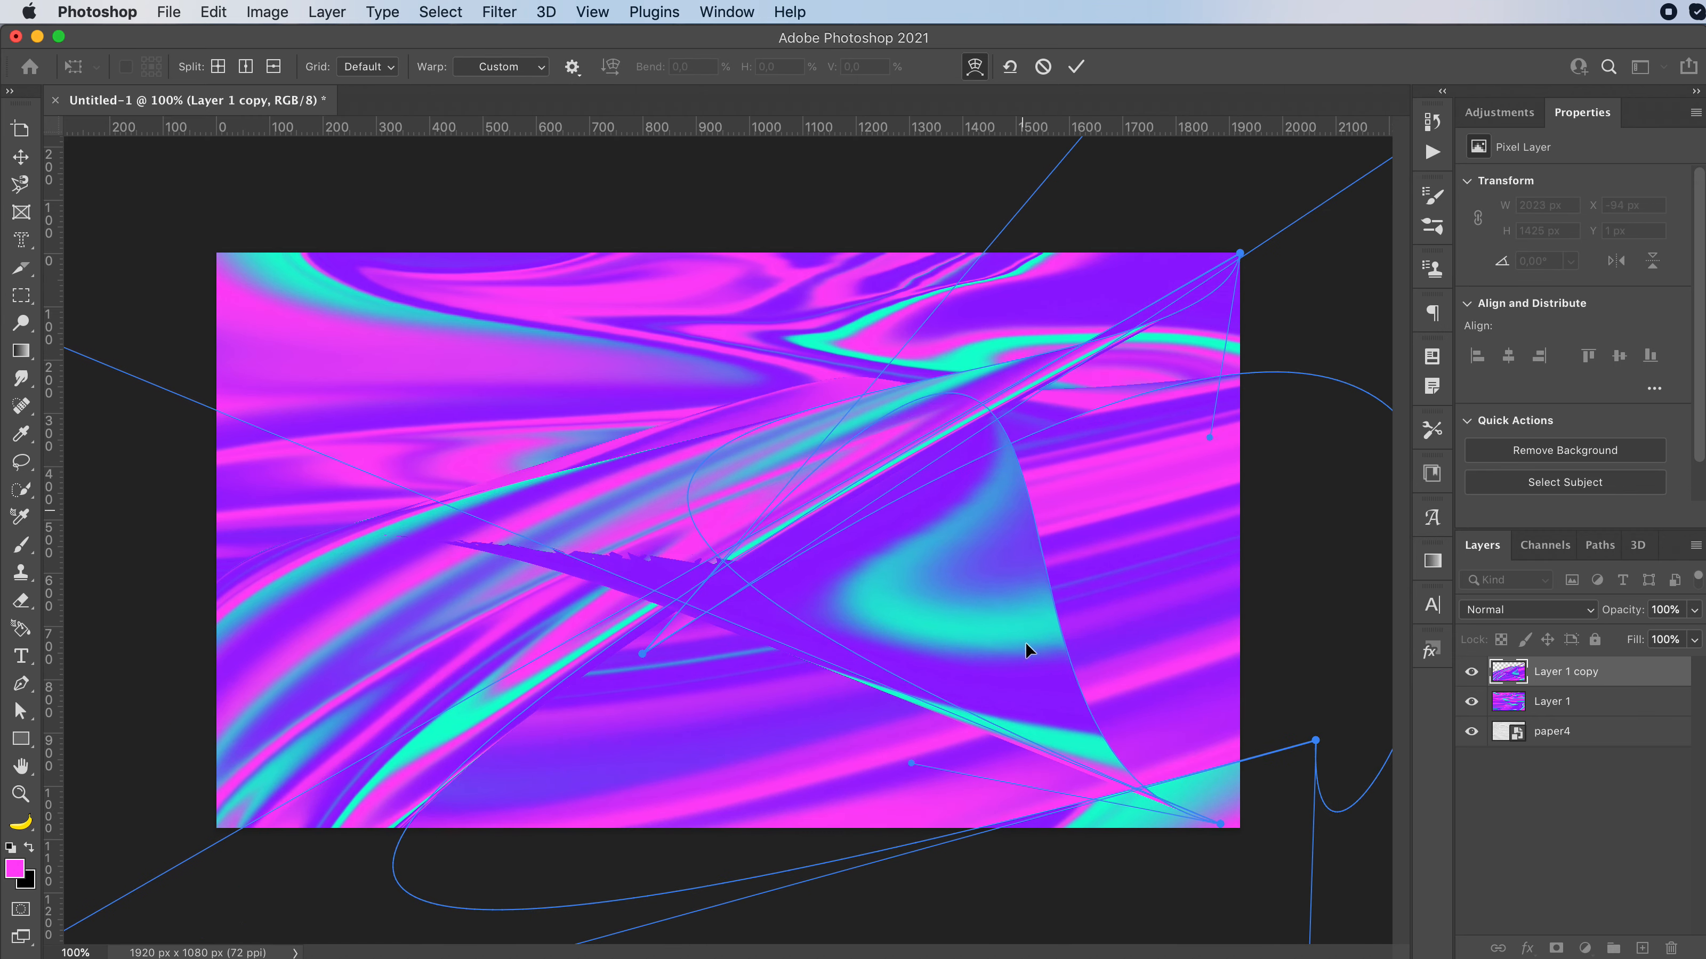
left_click_drag(1144, 452, 926, 200)
left_click_drag(809, 275, 894, 795)
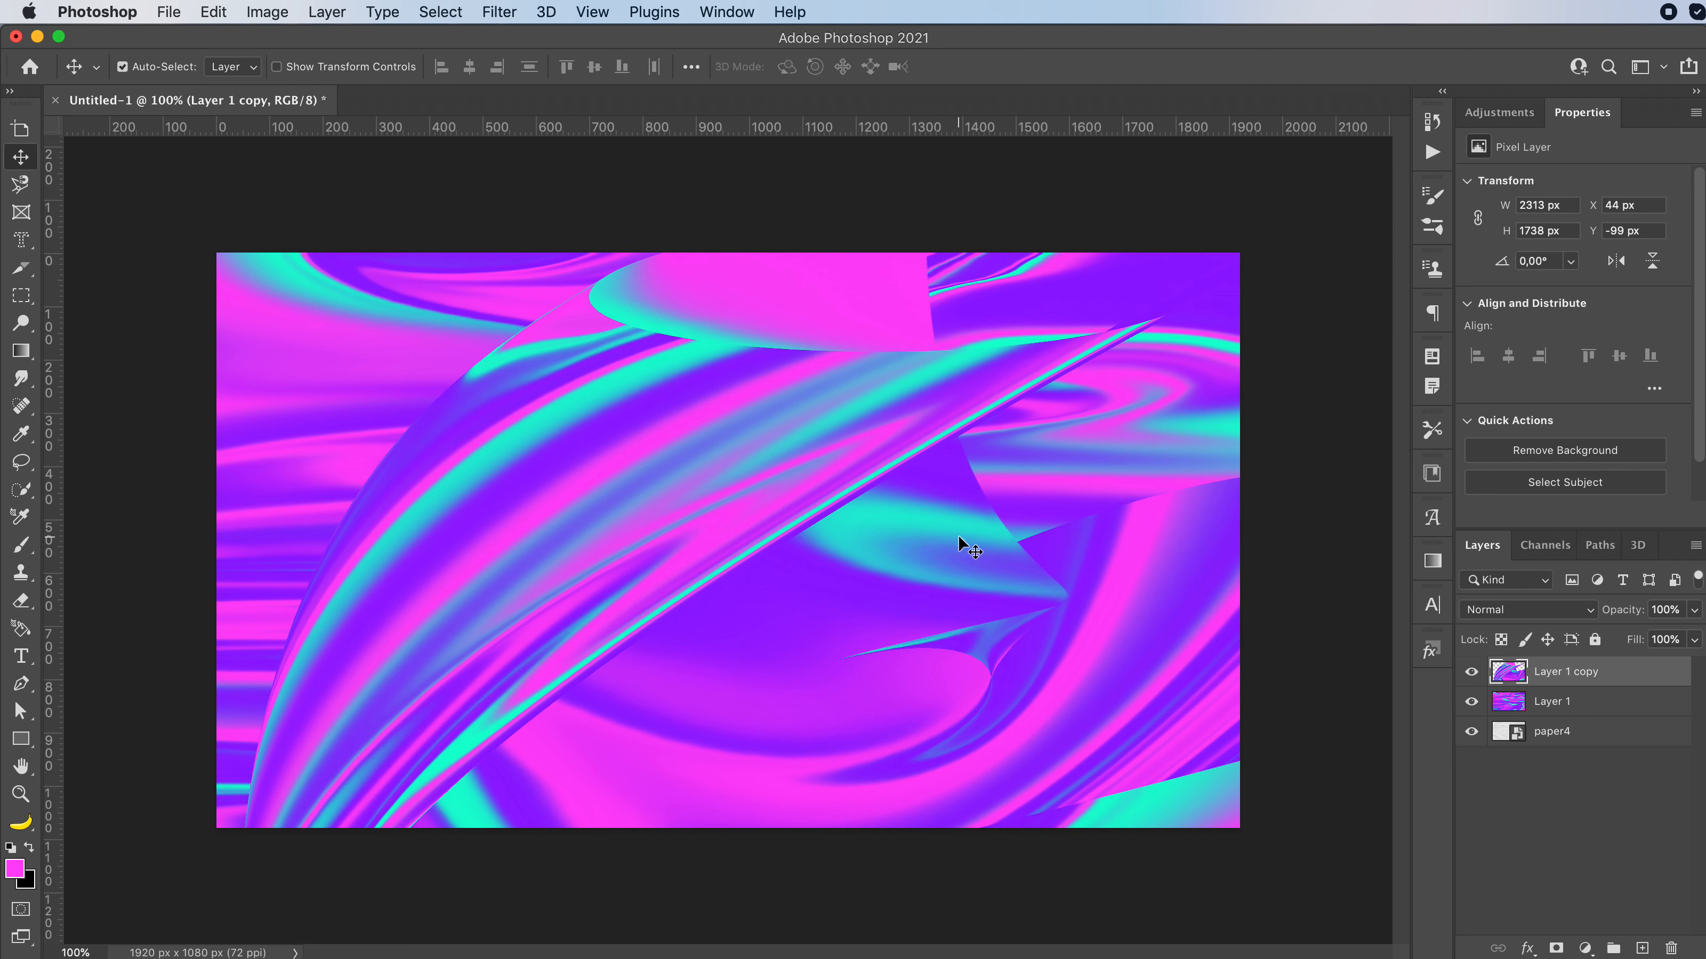
Step: Apply a Gaussian Blur with a 7,4 pixel radius to Layer 1
left_click(1607, 706)
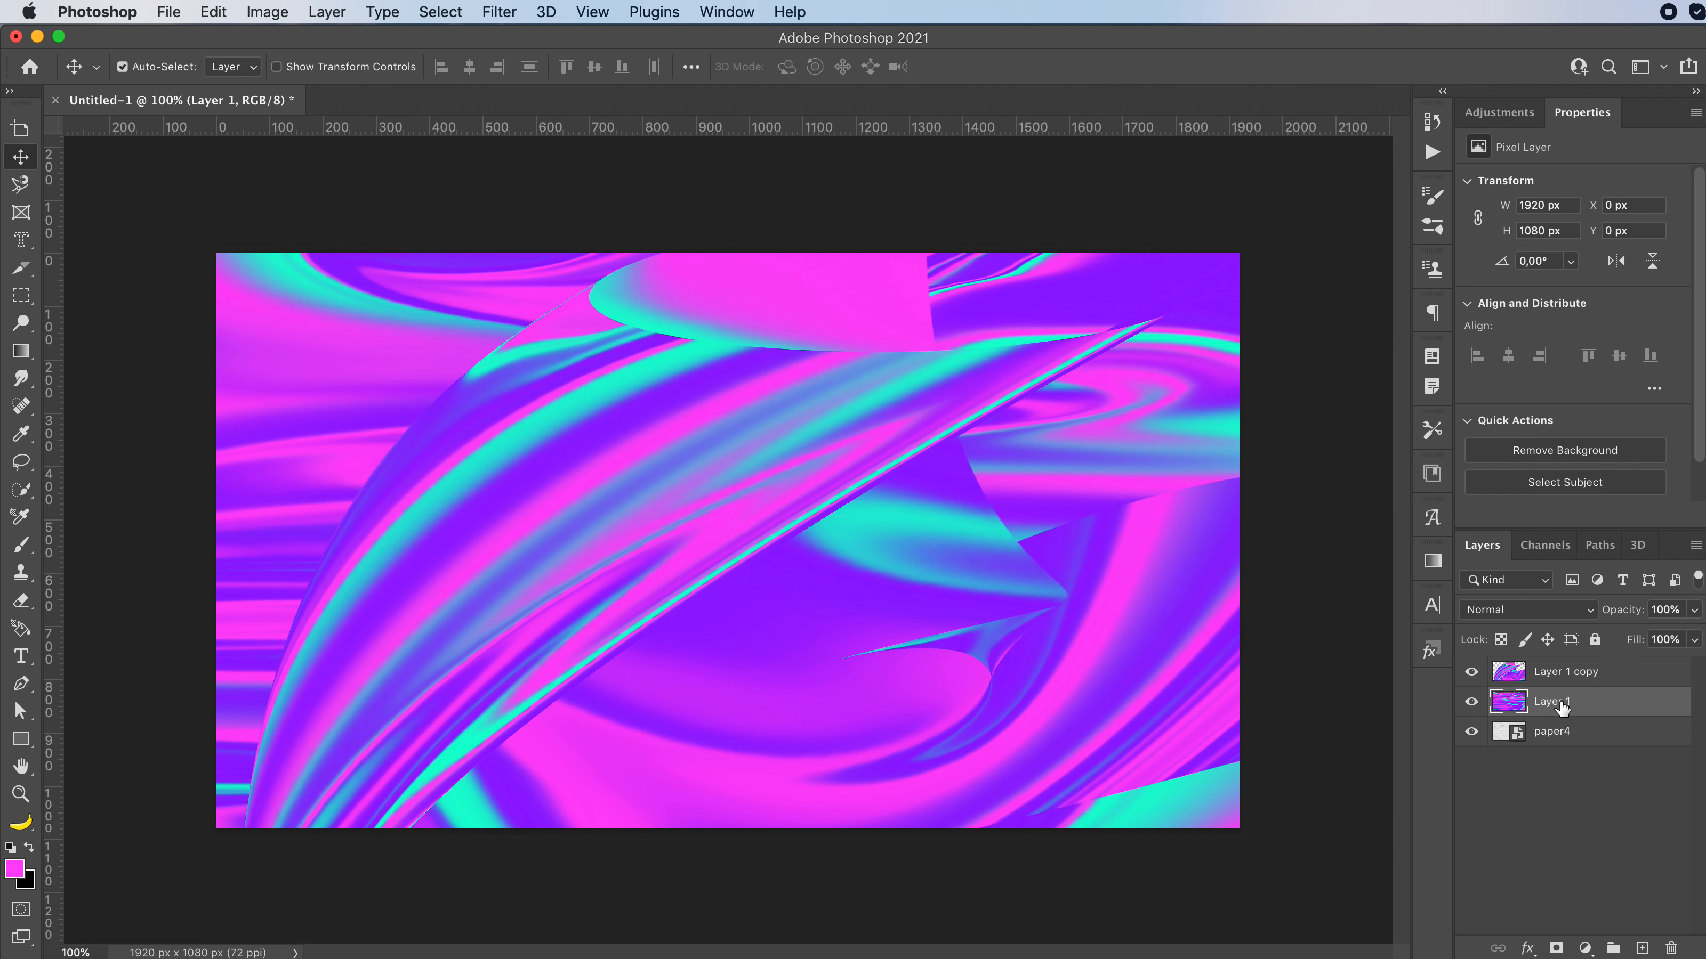
left_click(501, 13)
mouse_move(530, 287)
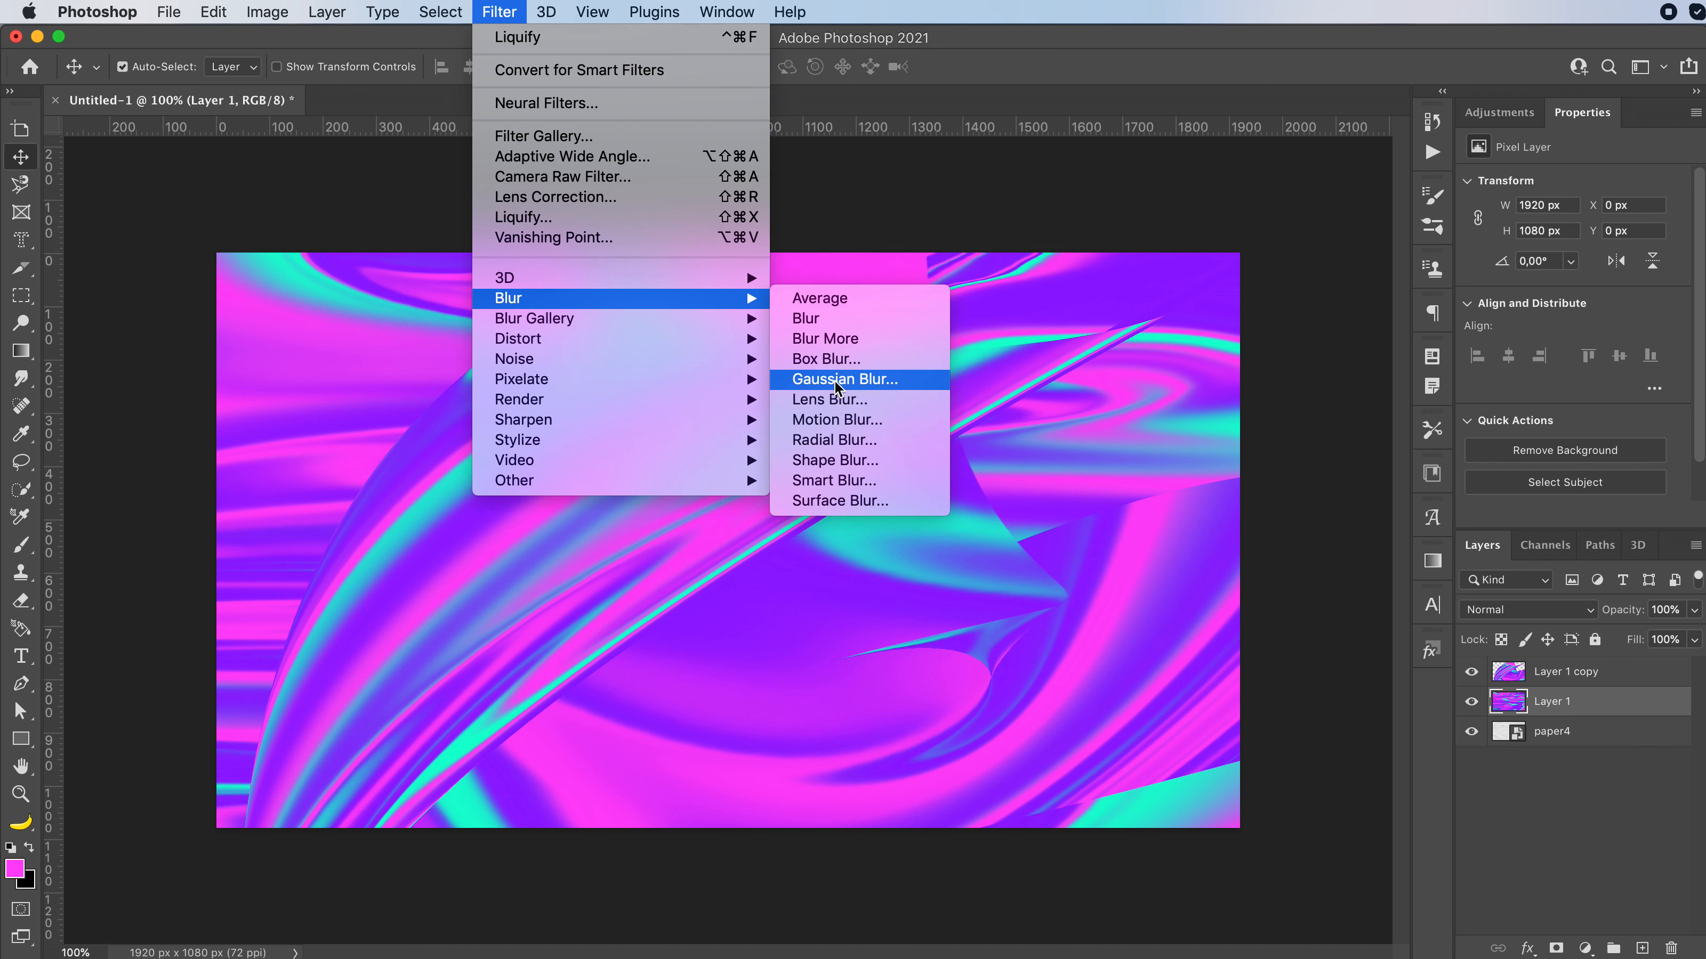
left_click(836, 380)
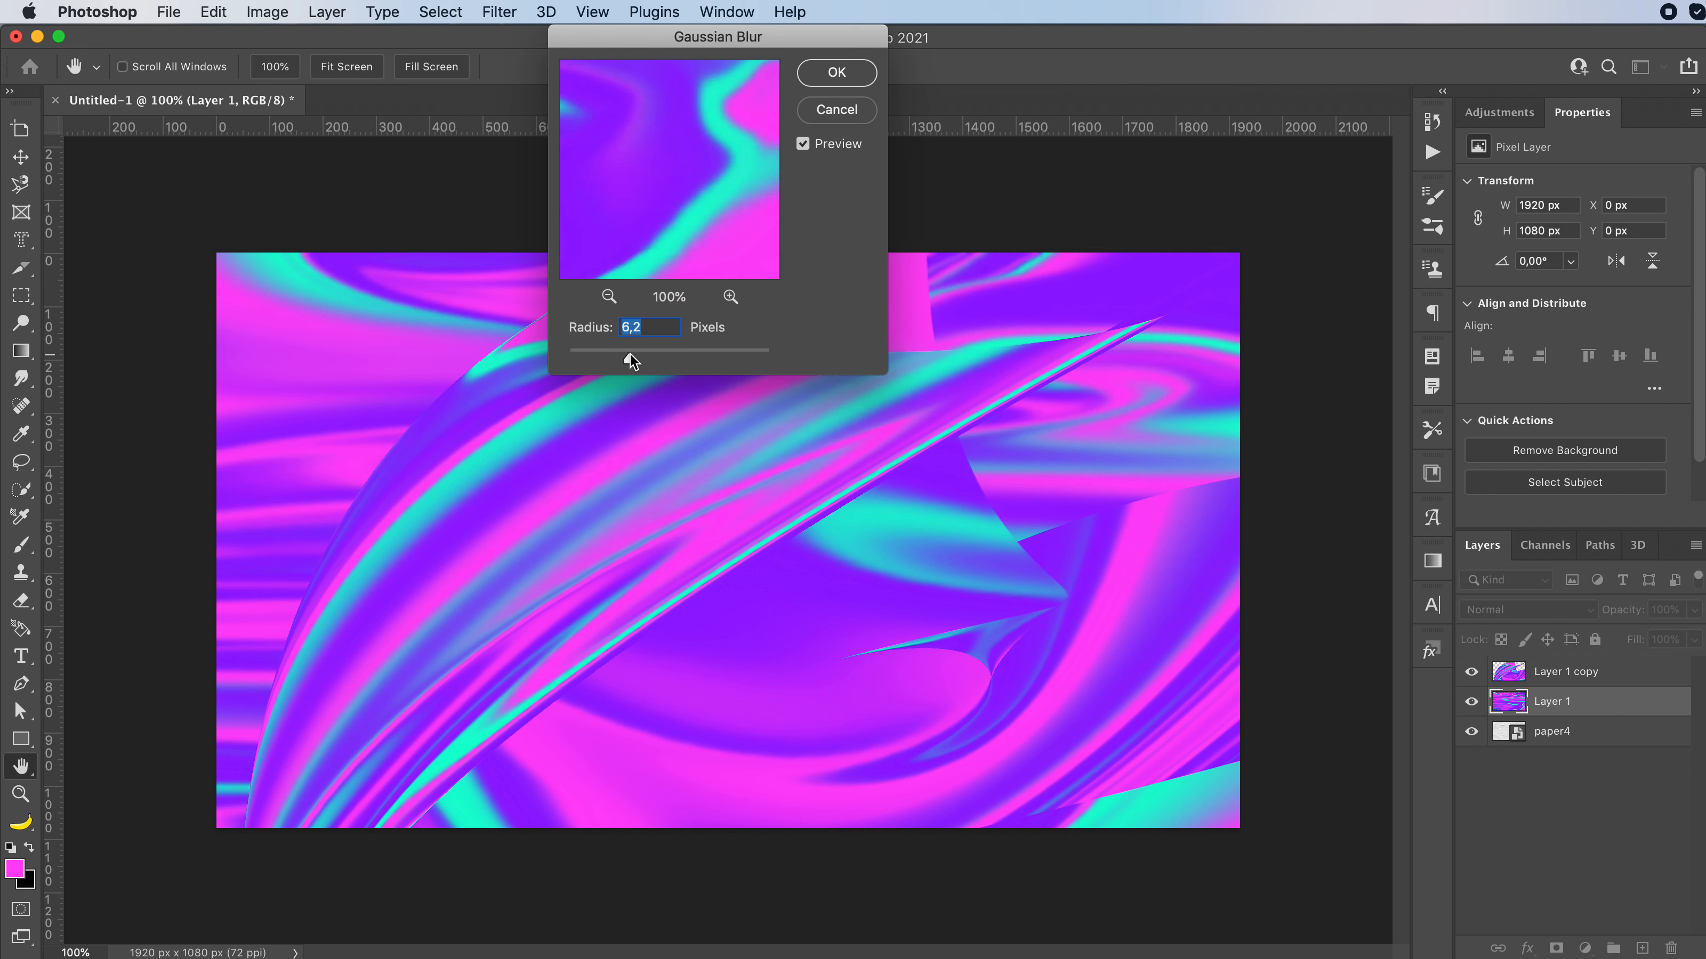
left_click_drag(630, 355, 635, 355)
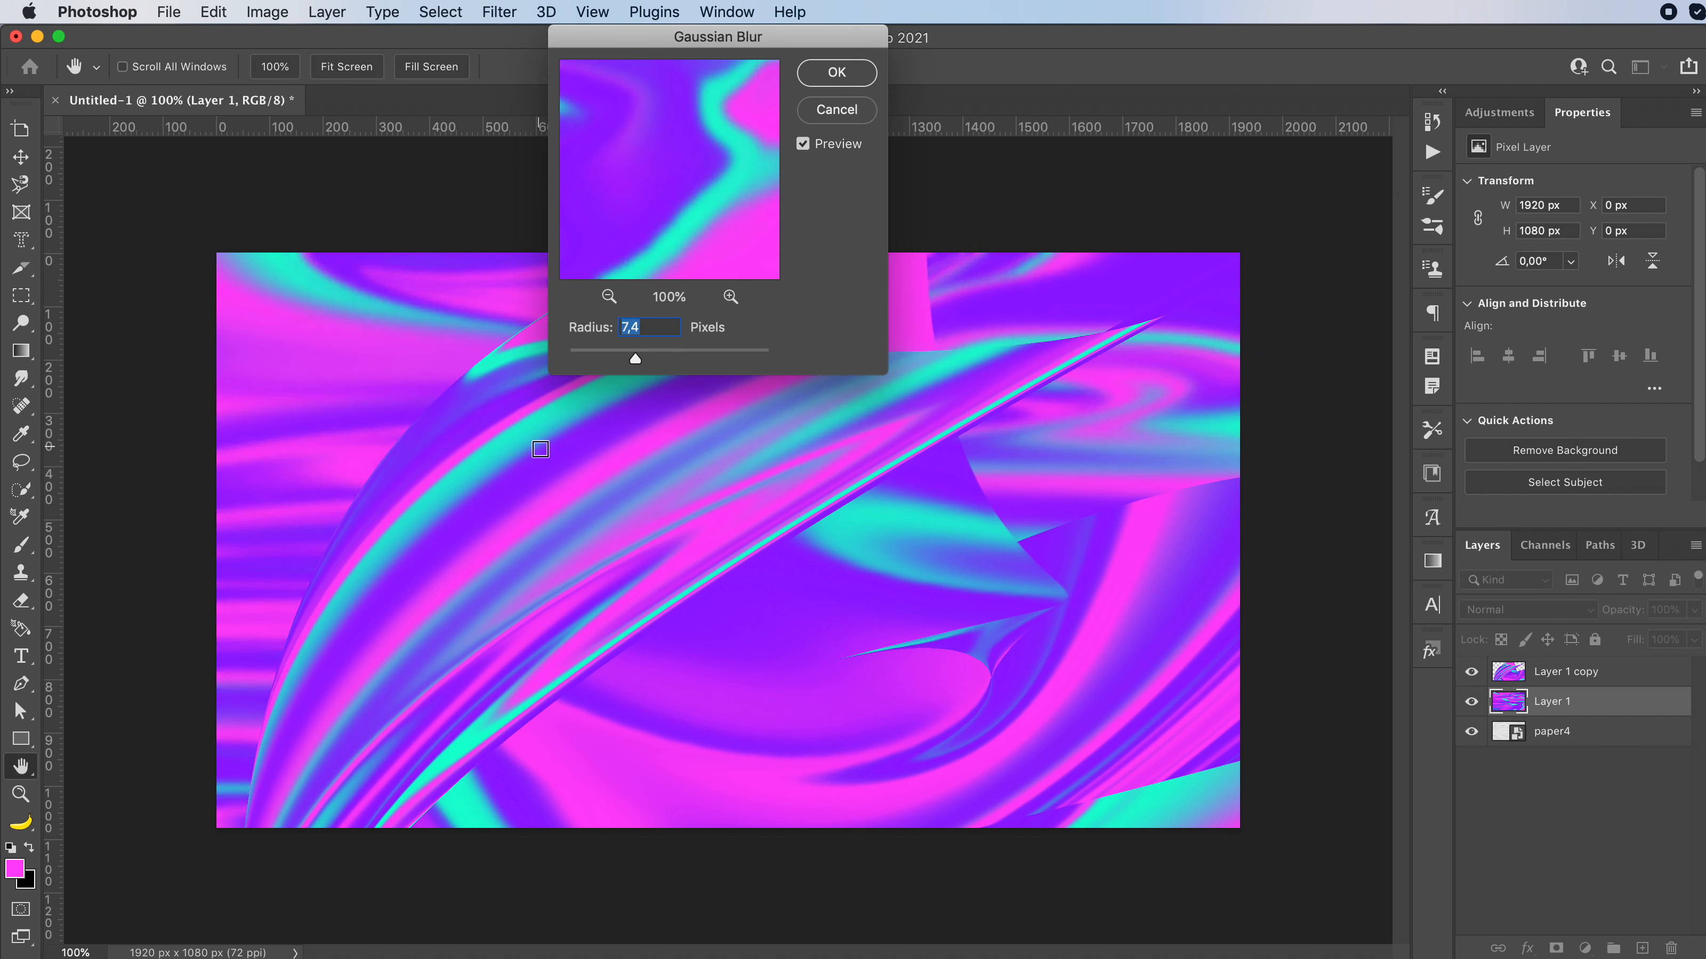
left_click(837, 74)
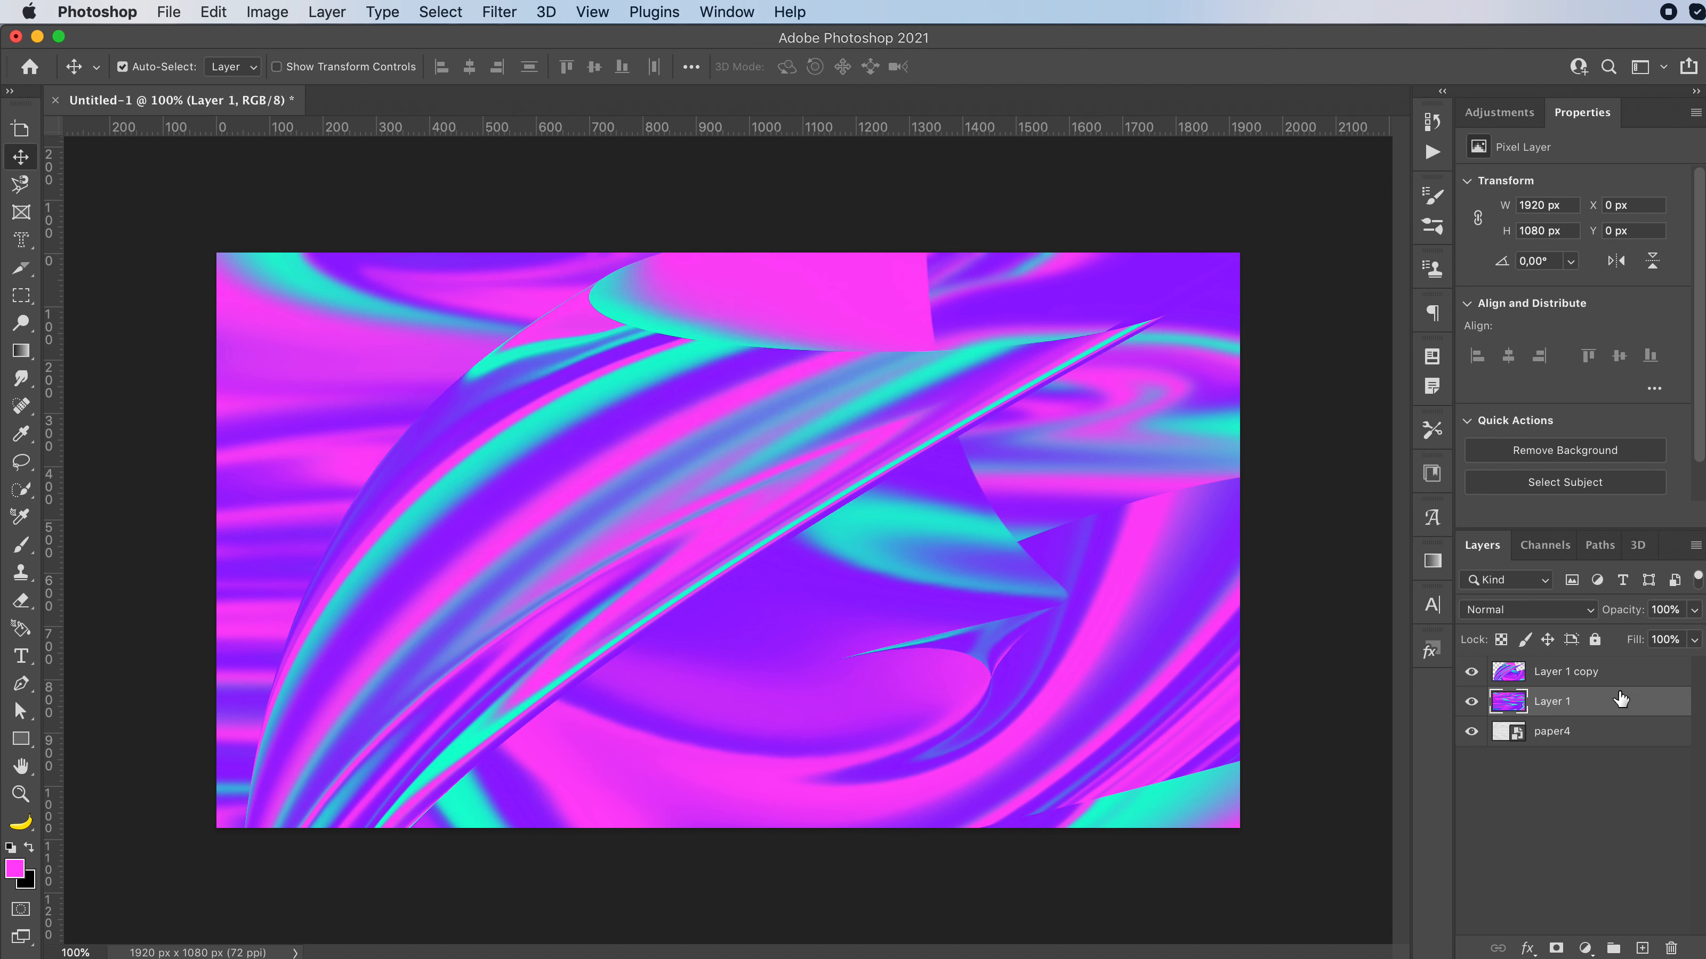
Step: Merge Layer 1 and Layer 1 copy into a single layer
left_click(1615, 676, "shift")
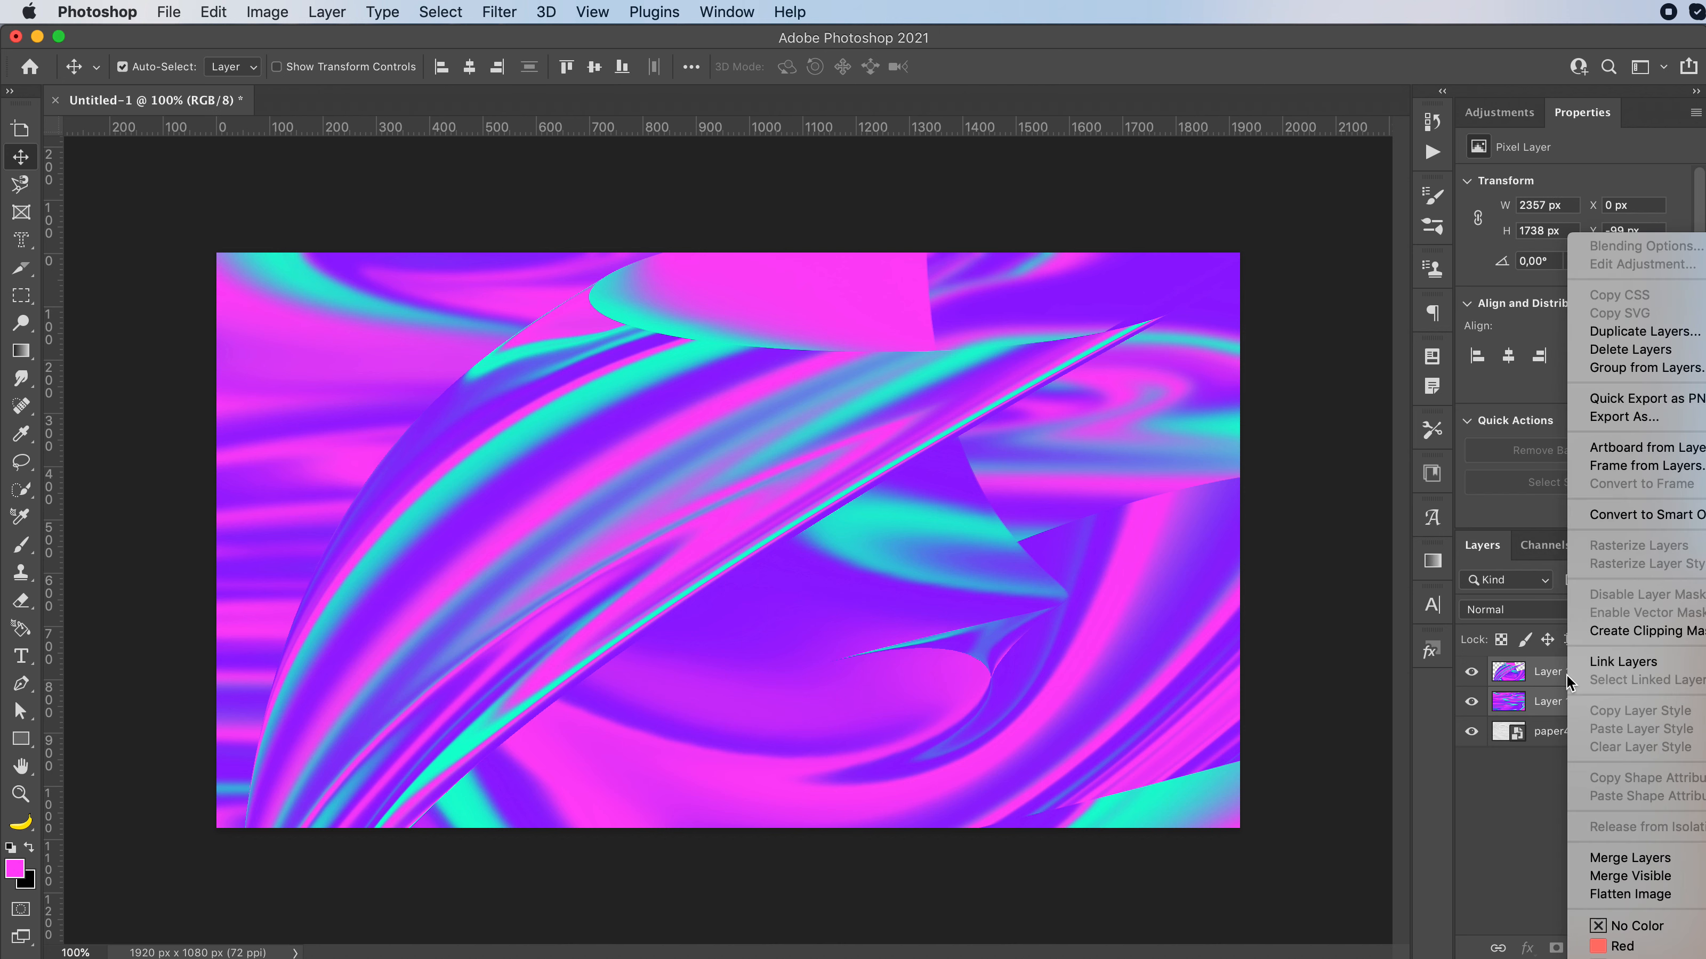
right_click(1569, 677)
left_click(1631, 858)
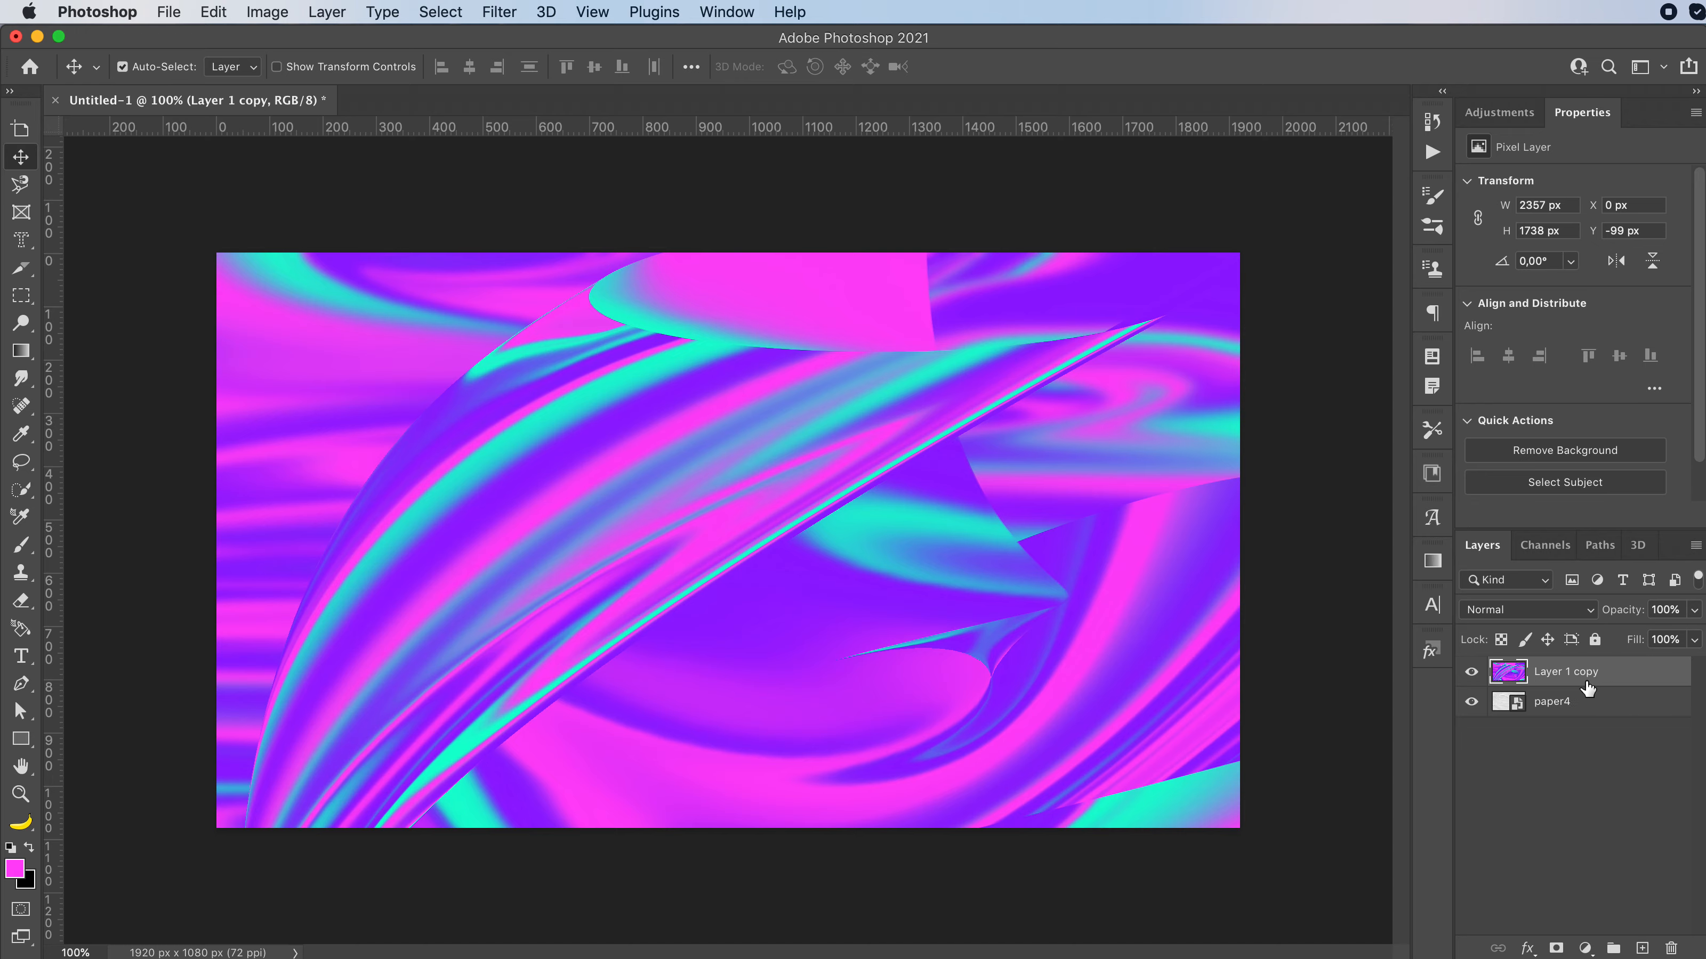
Step: Add 8% monochromatic Gaussian noise to the merged layer
left_click(496, 12)
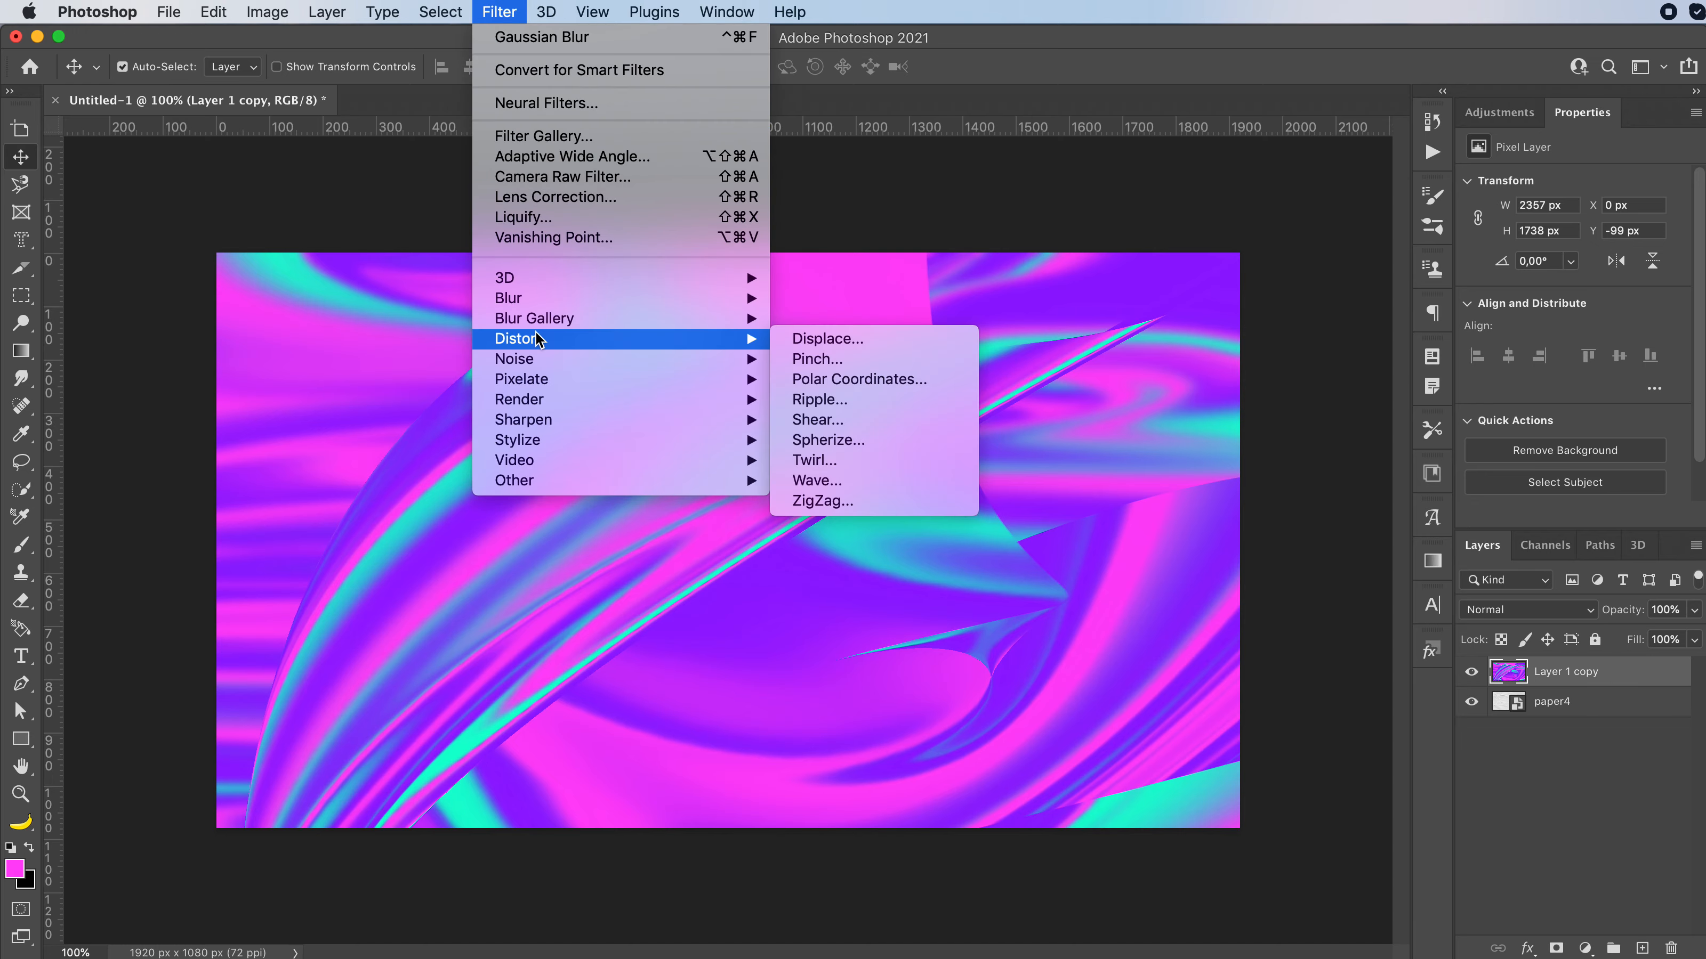
mouse_move(545, 363)
left_click(832, 359)
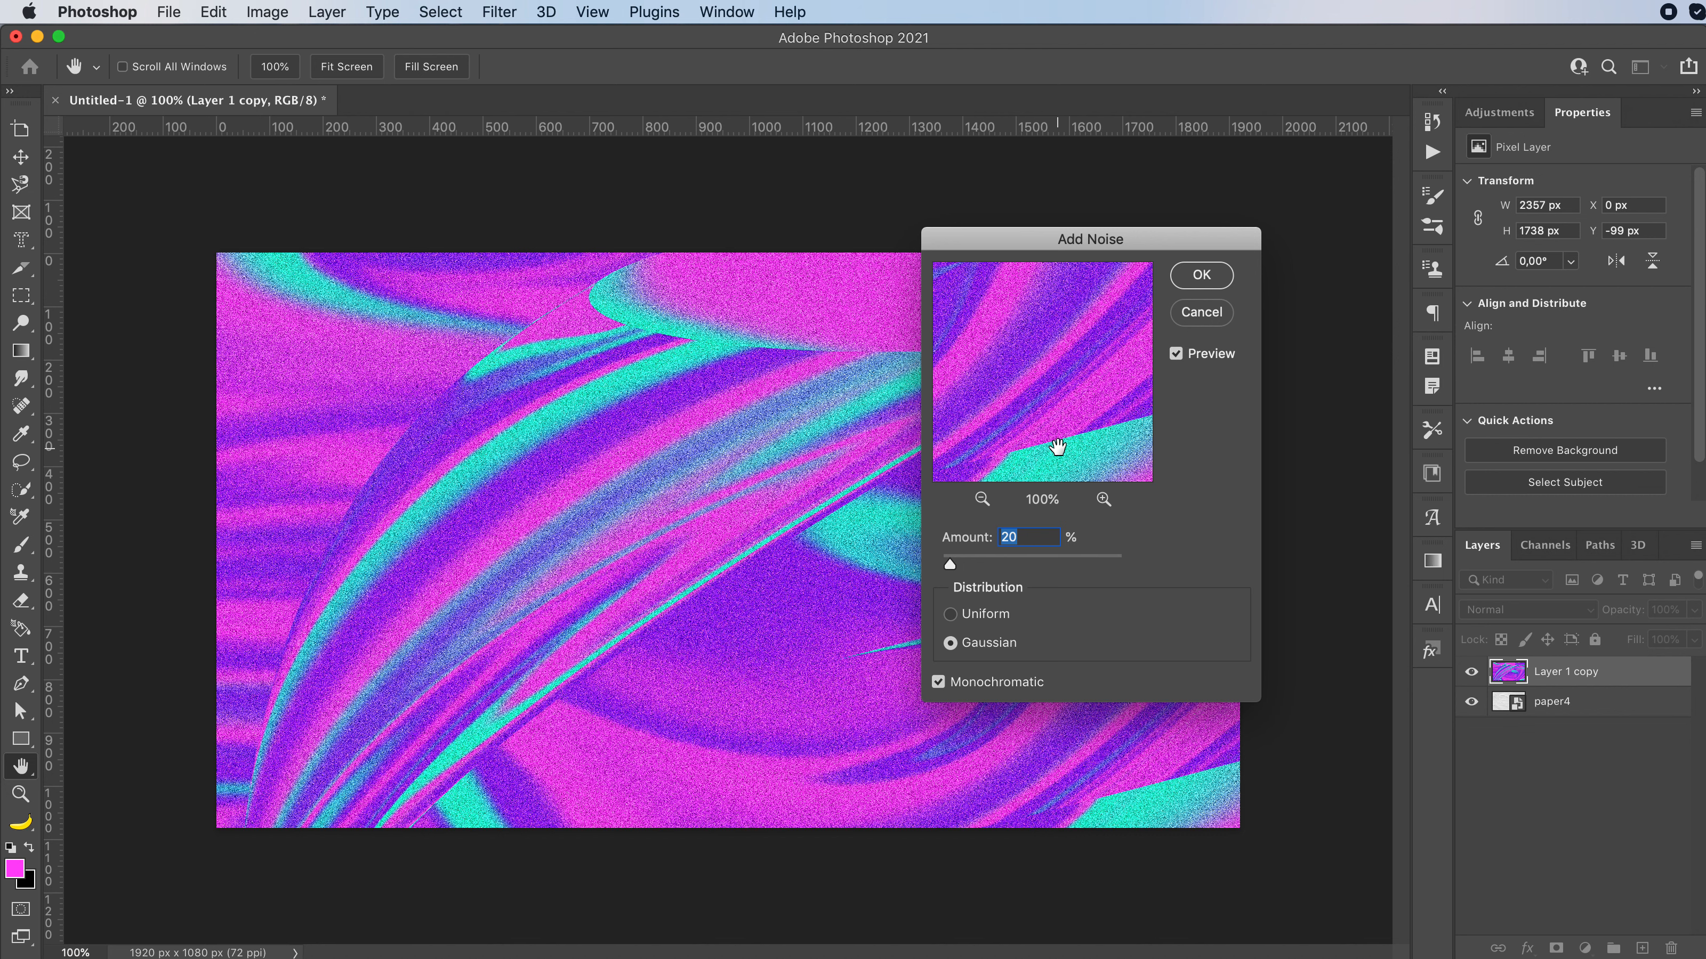
type("8")
left_click(1201, 275)
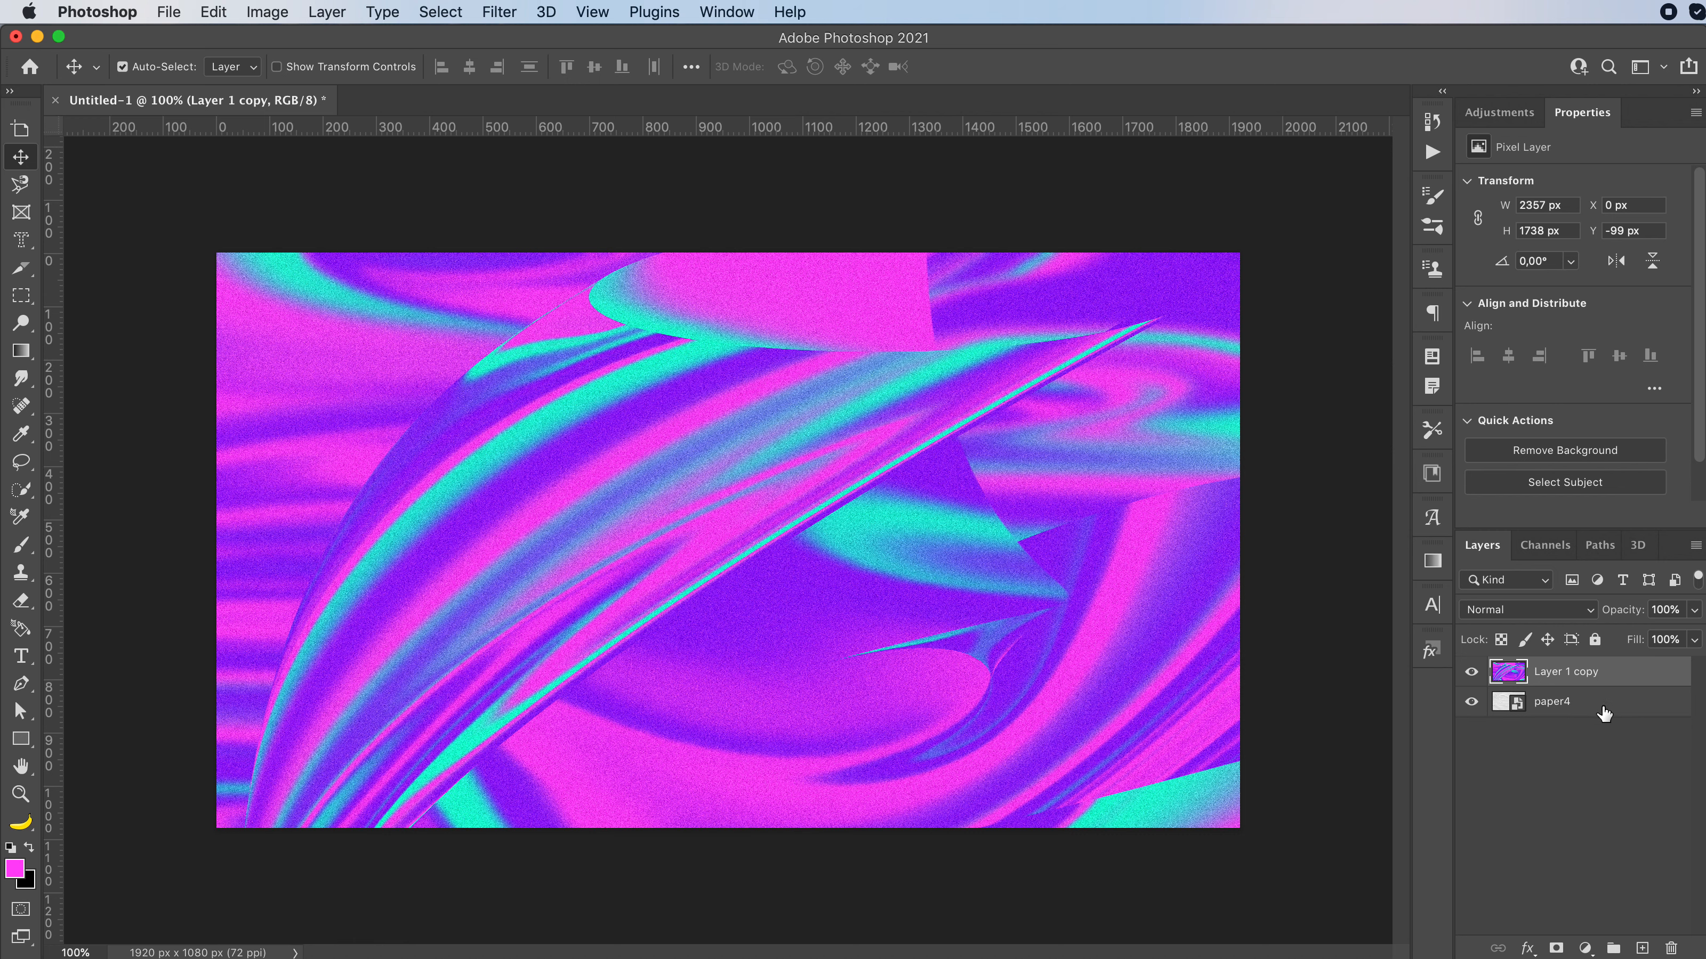
Step: Move the paper4 layer above Layer 1 copy, set its blend mode to Divide and compare the image without it
left_click_drag(1571, 711, 1570, 671)
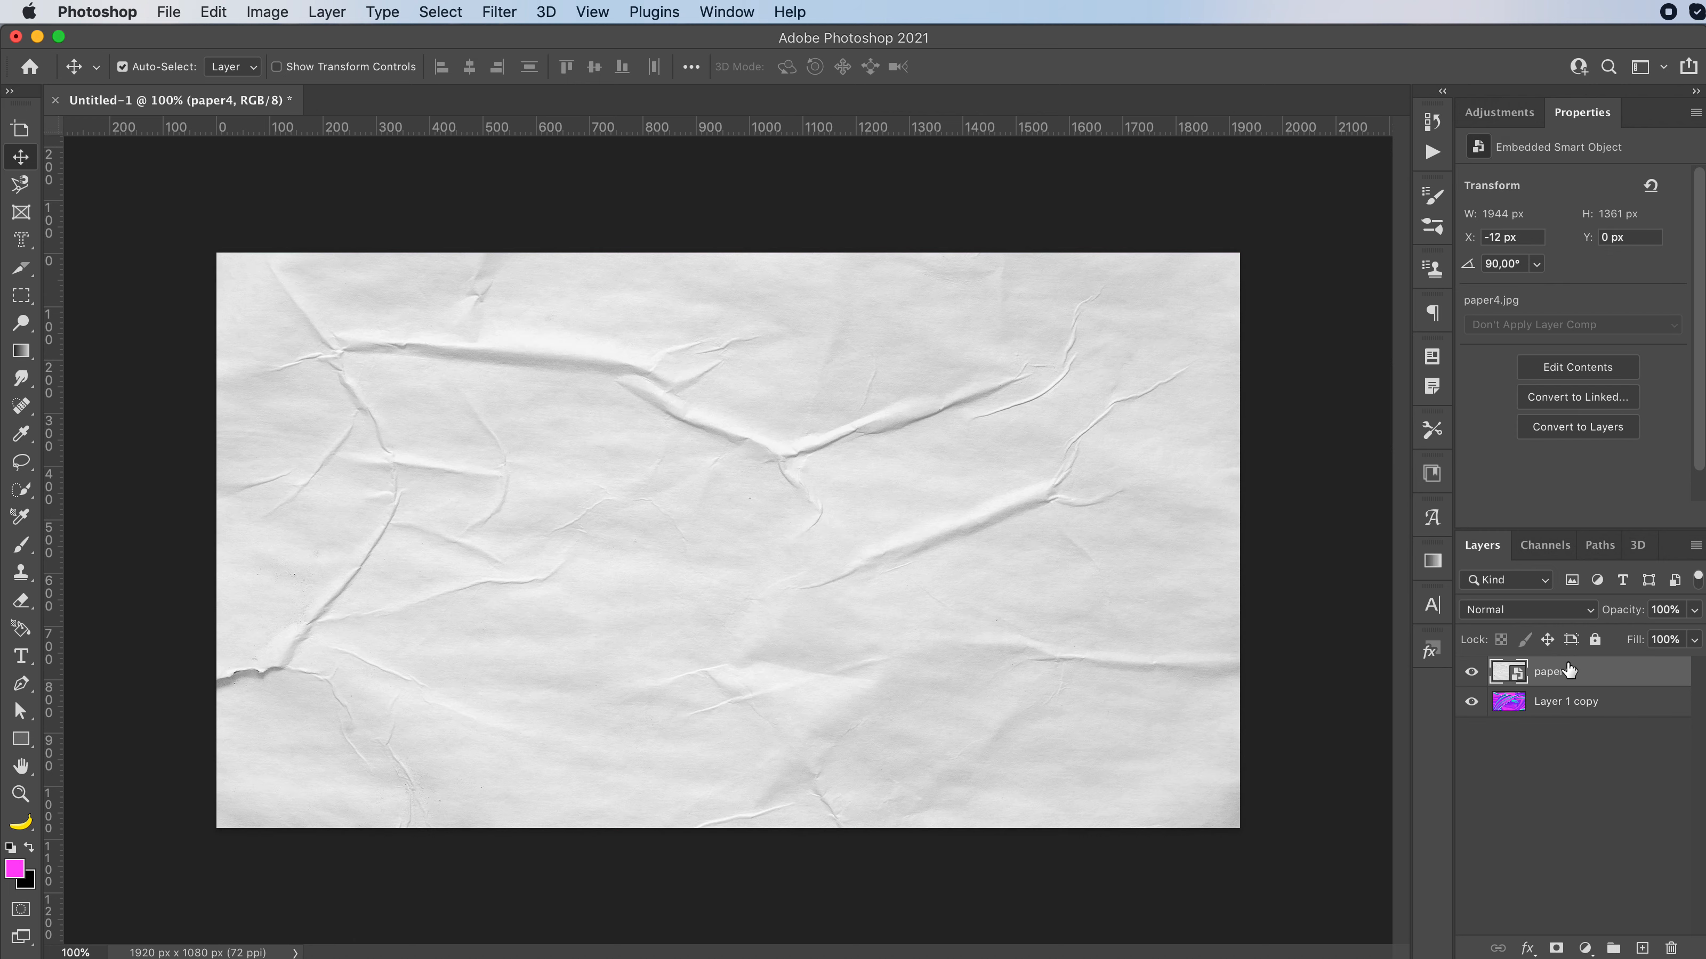
left_click(1489, 611)
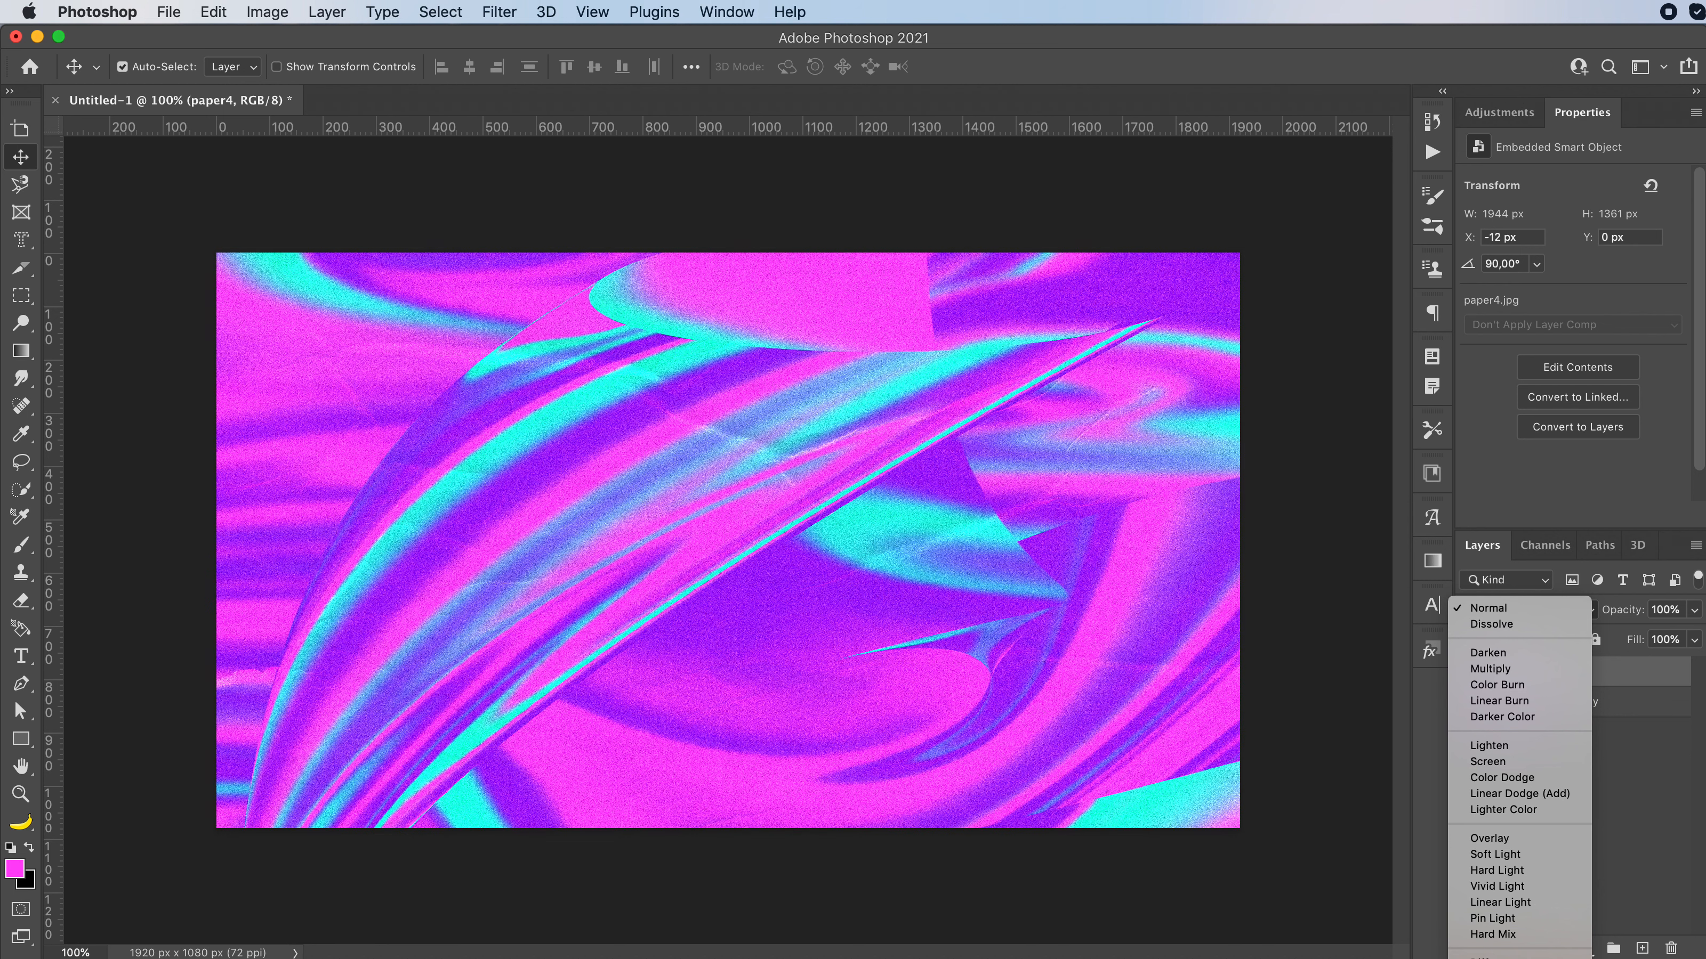
left_click(1520, 958)
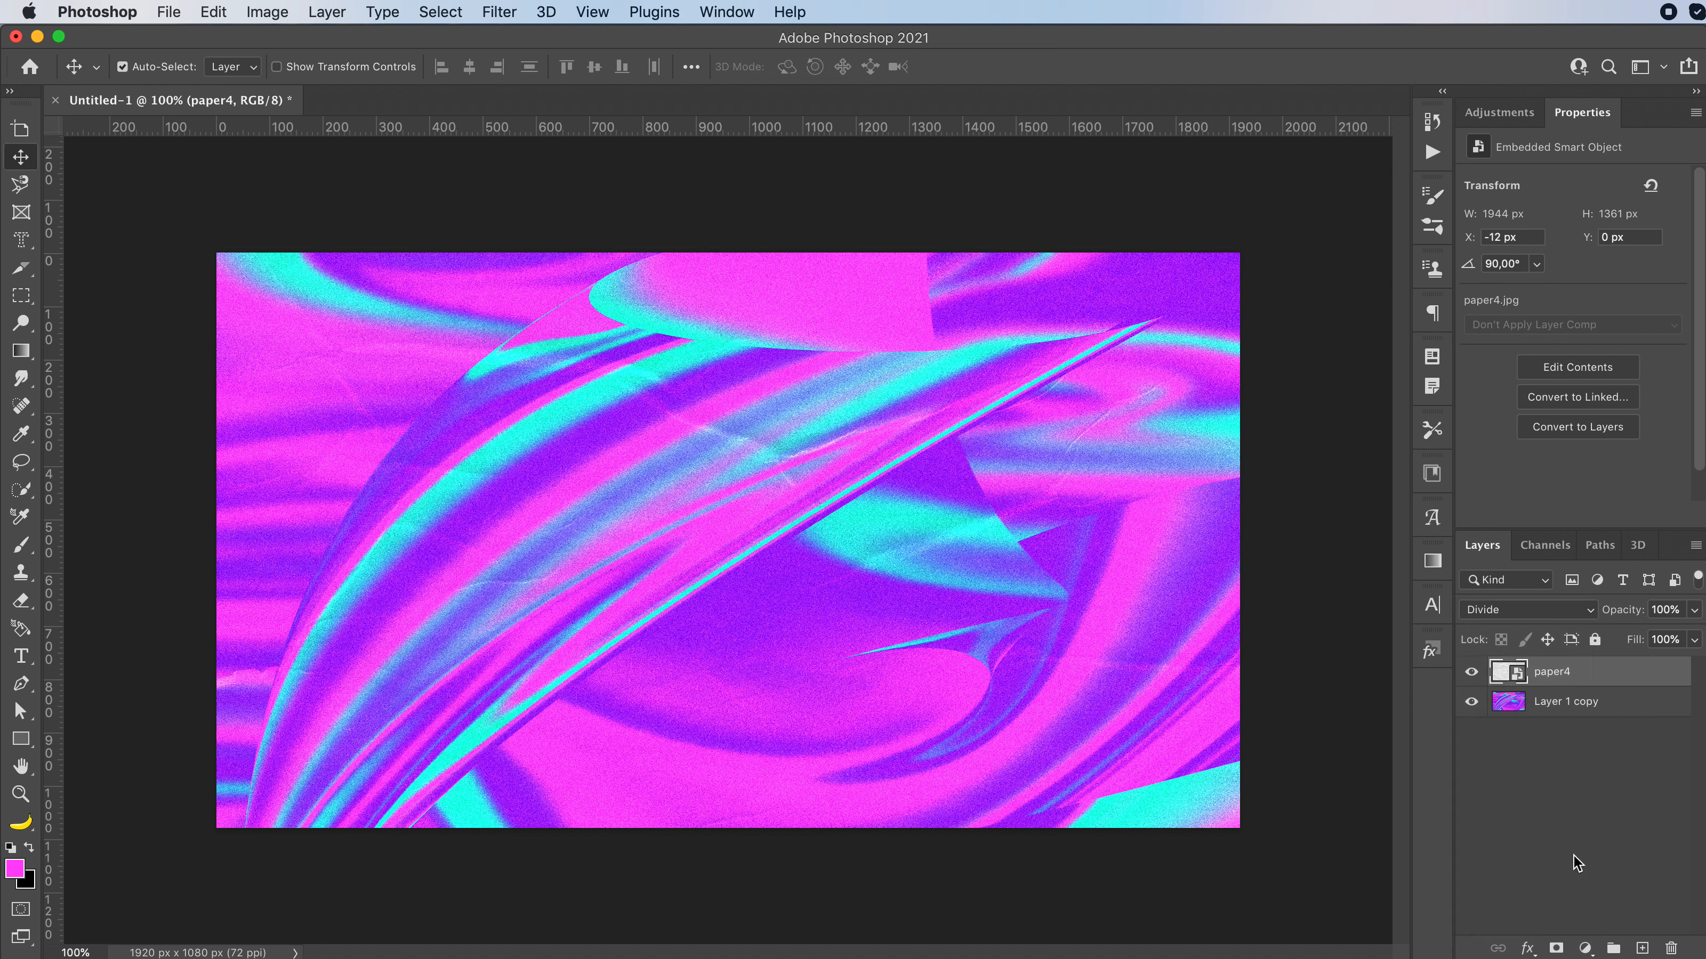
left_click(1472, 672)
left_click(1471, 672)
left_click(497, 12)
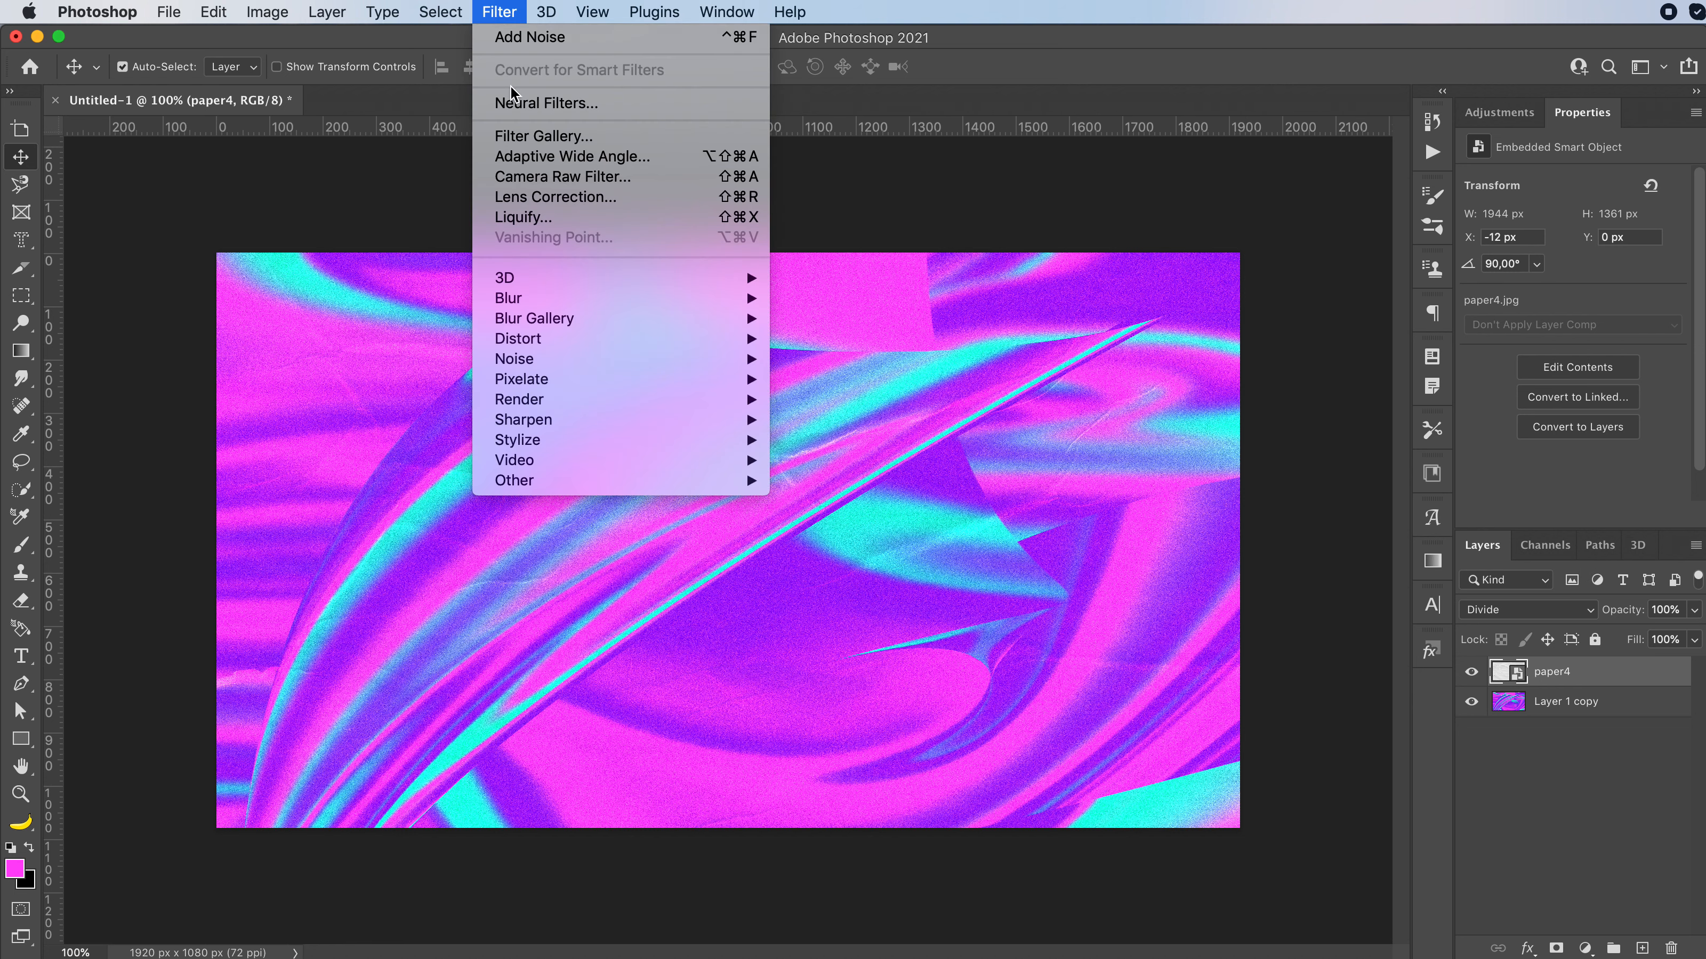
left_click(528, 178)
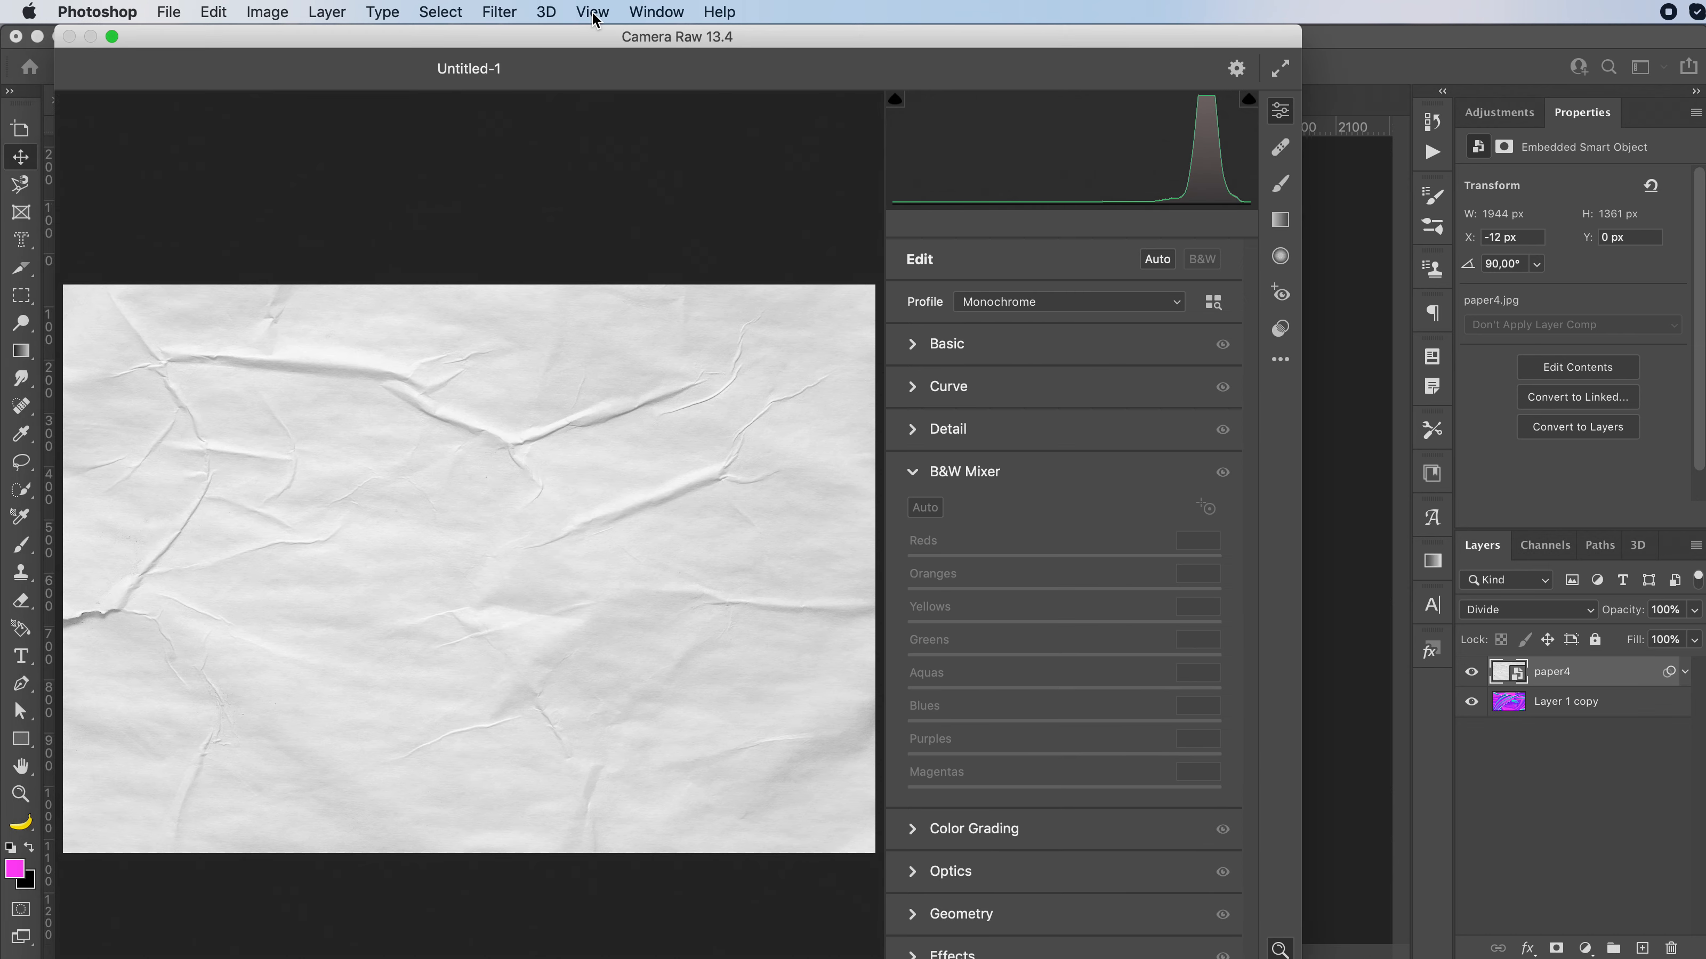
key("Escape")
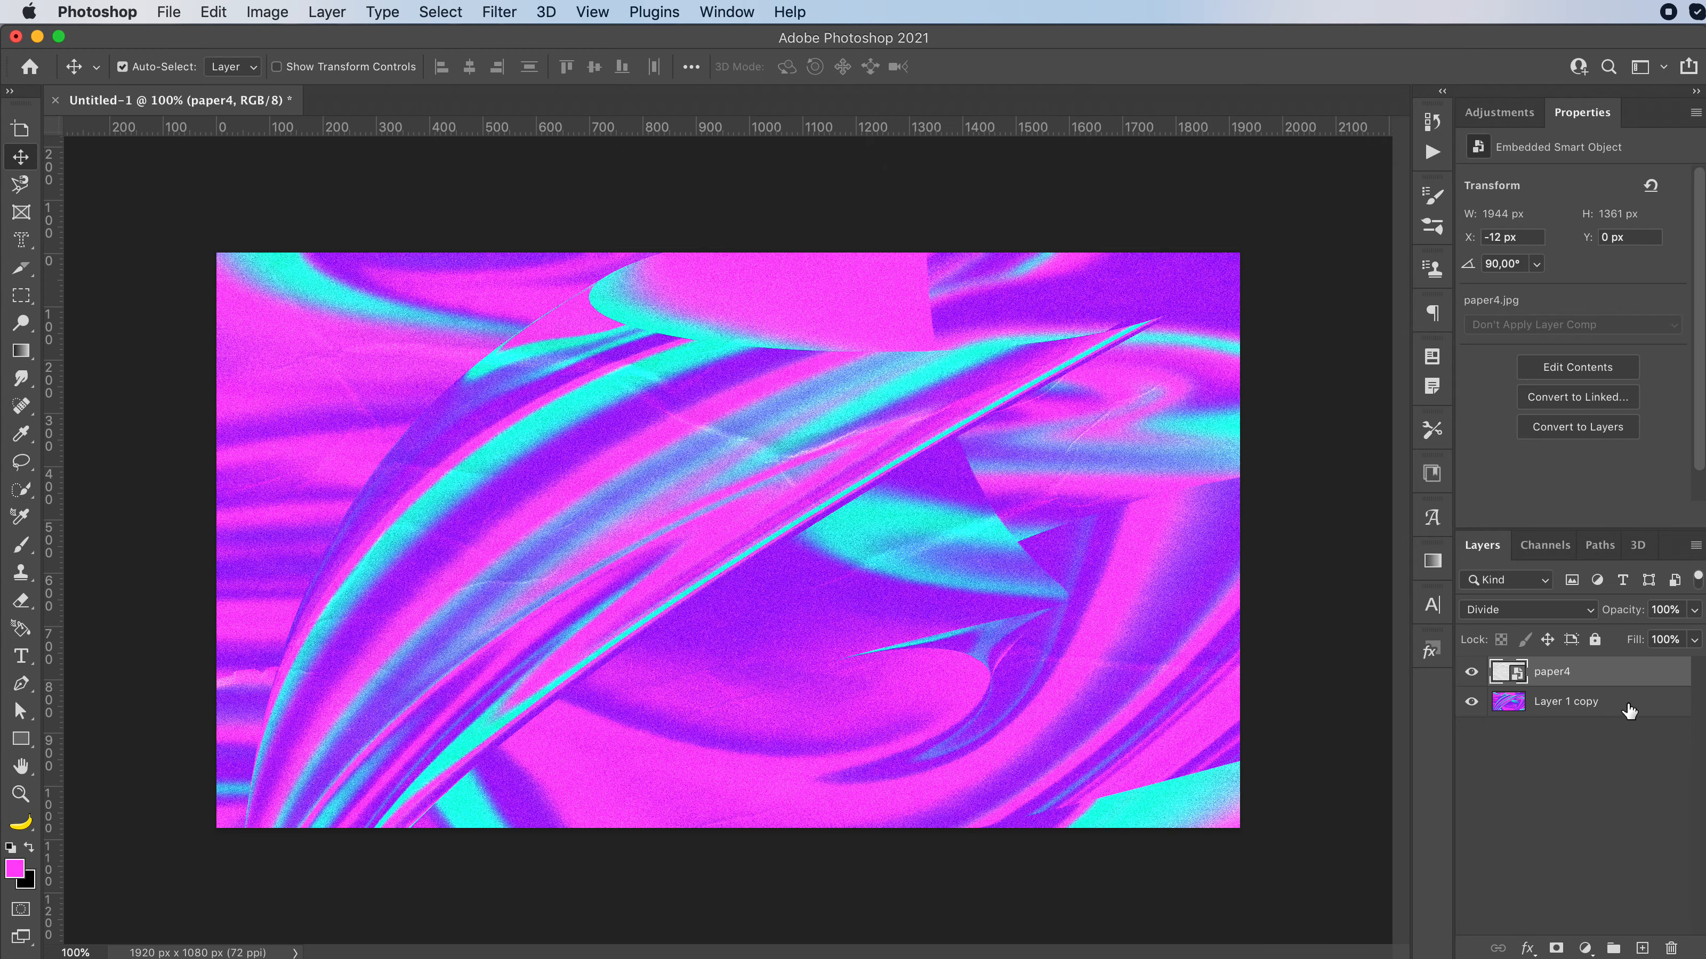
Step: Merge the paper4 layer with Layer 1 copy
right_click(1562, 687)
left_click(1595, 859)
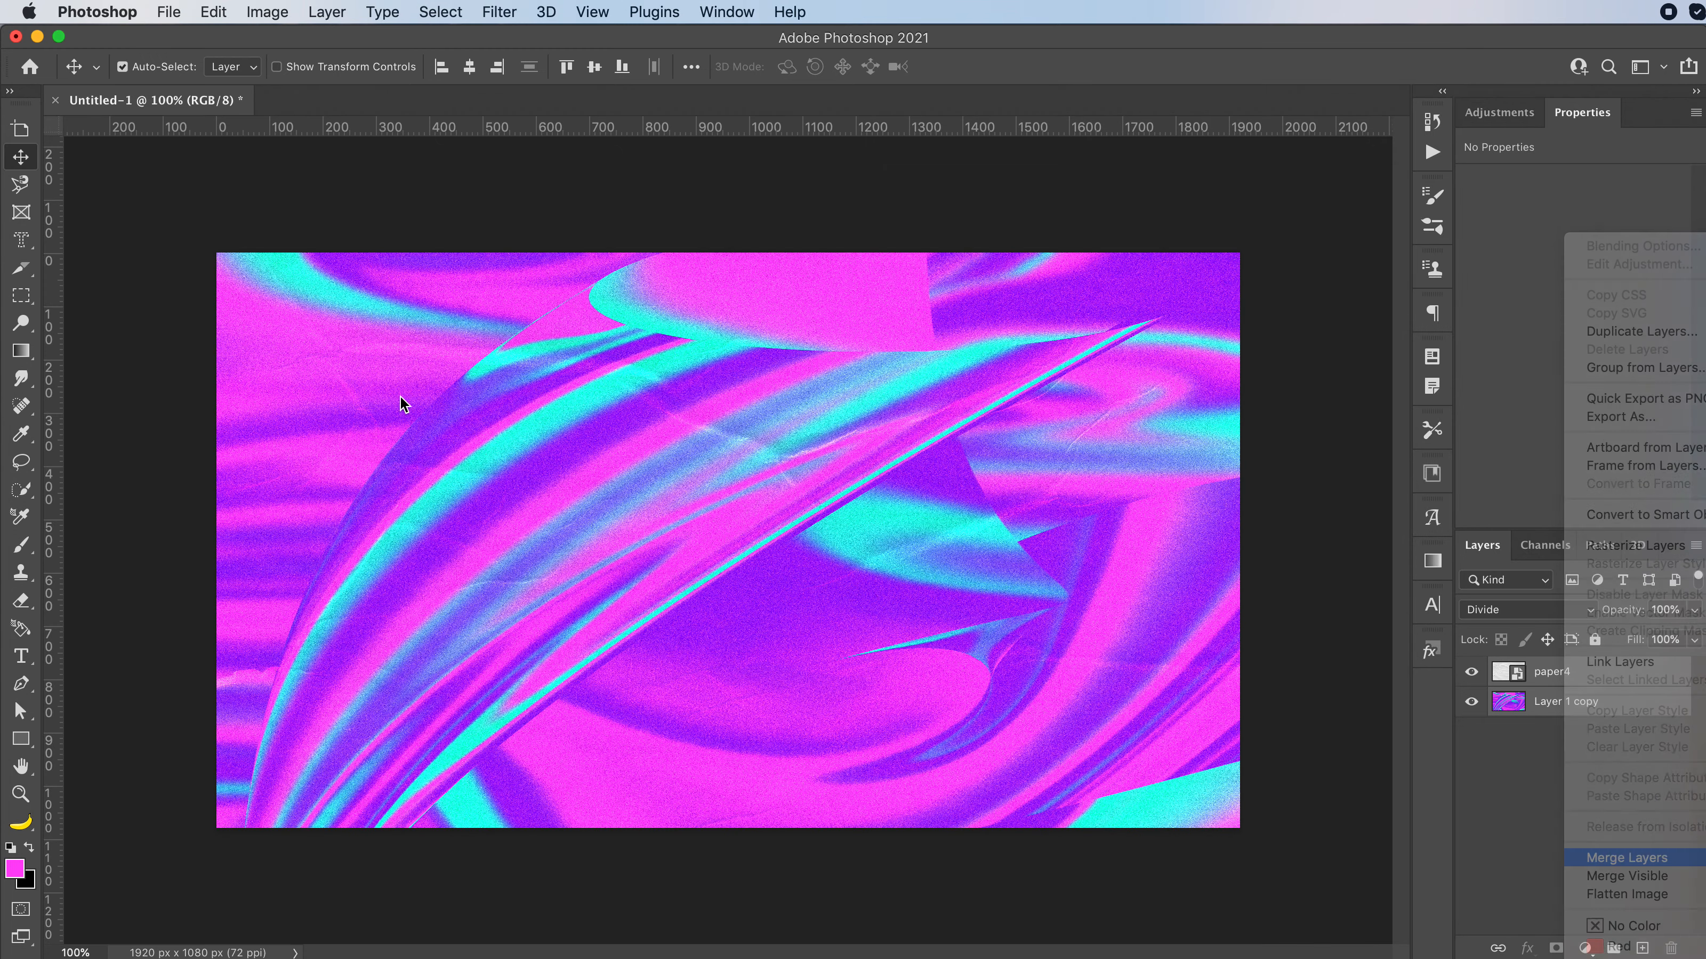
Step: Set the merged layer's Camera Raw hues to Reds +82, Oranges -96, Yellows +92, Greens +21, Aquas +100, Blues -24, Purples -20, Magentas +100
left_click(489, 8)
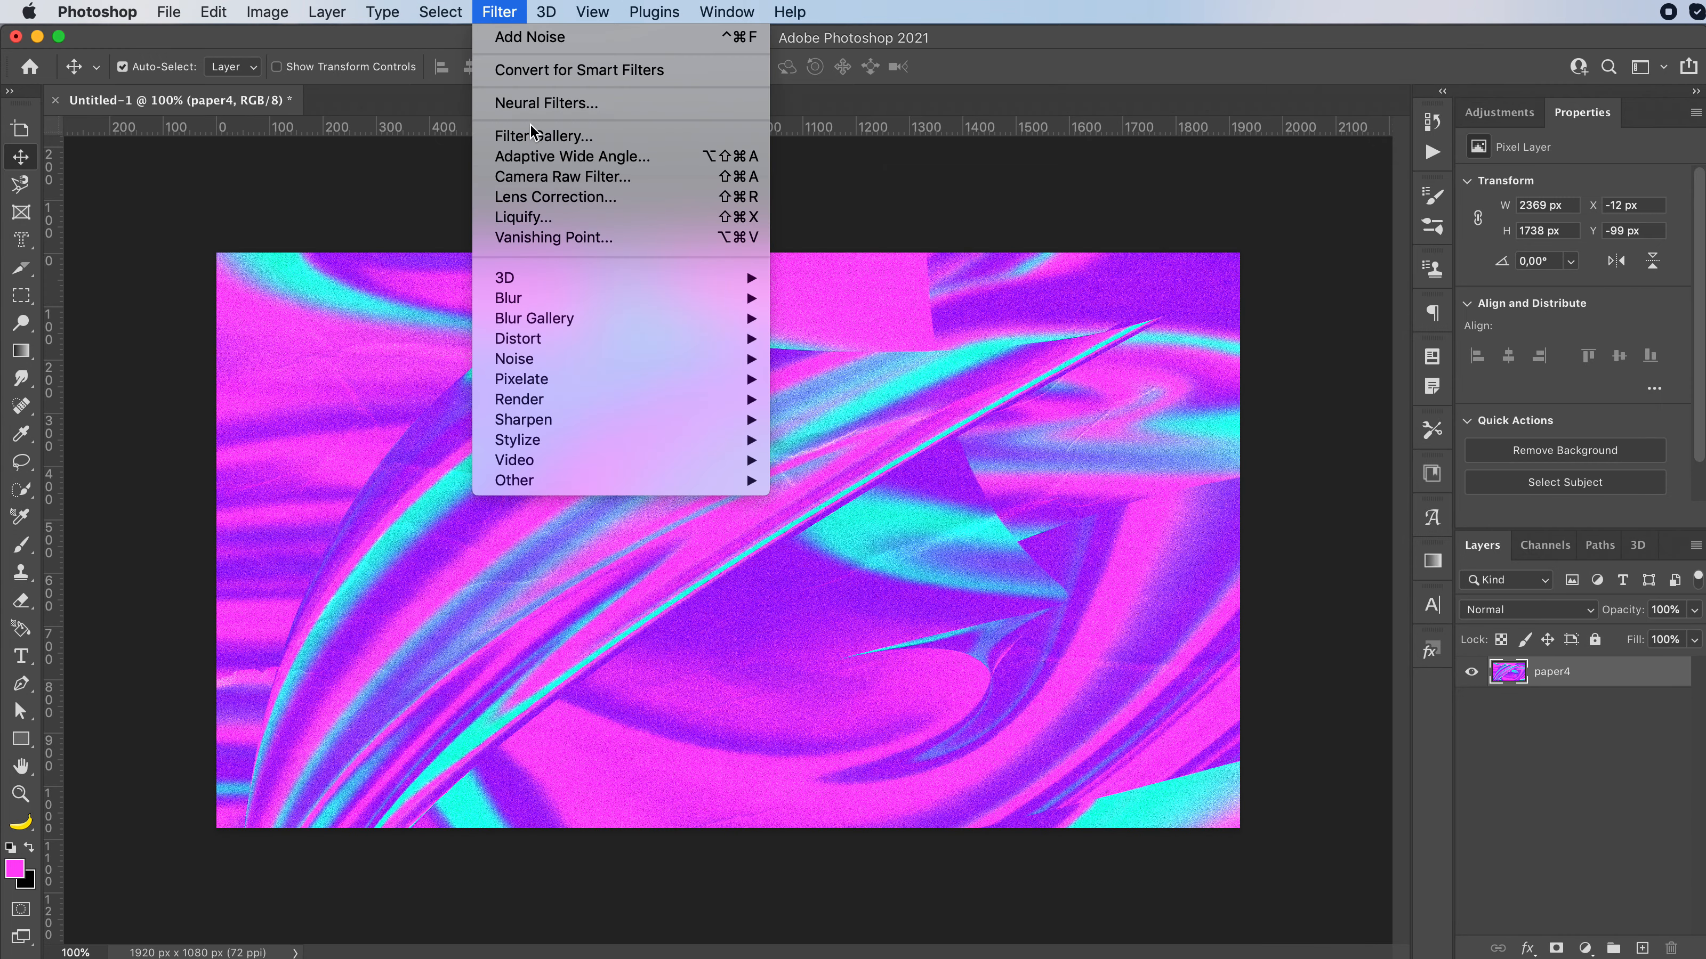
left_click(534, 173)
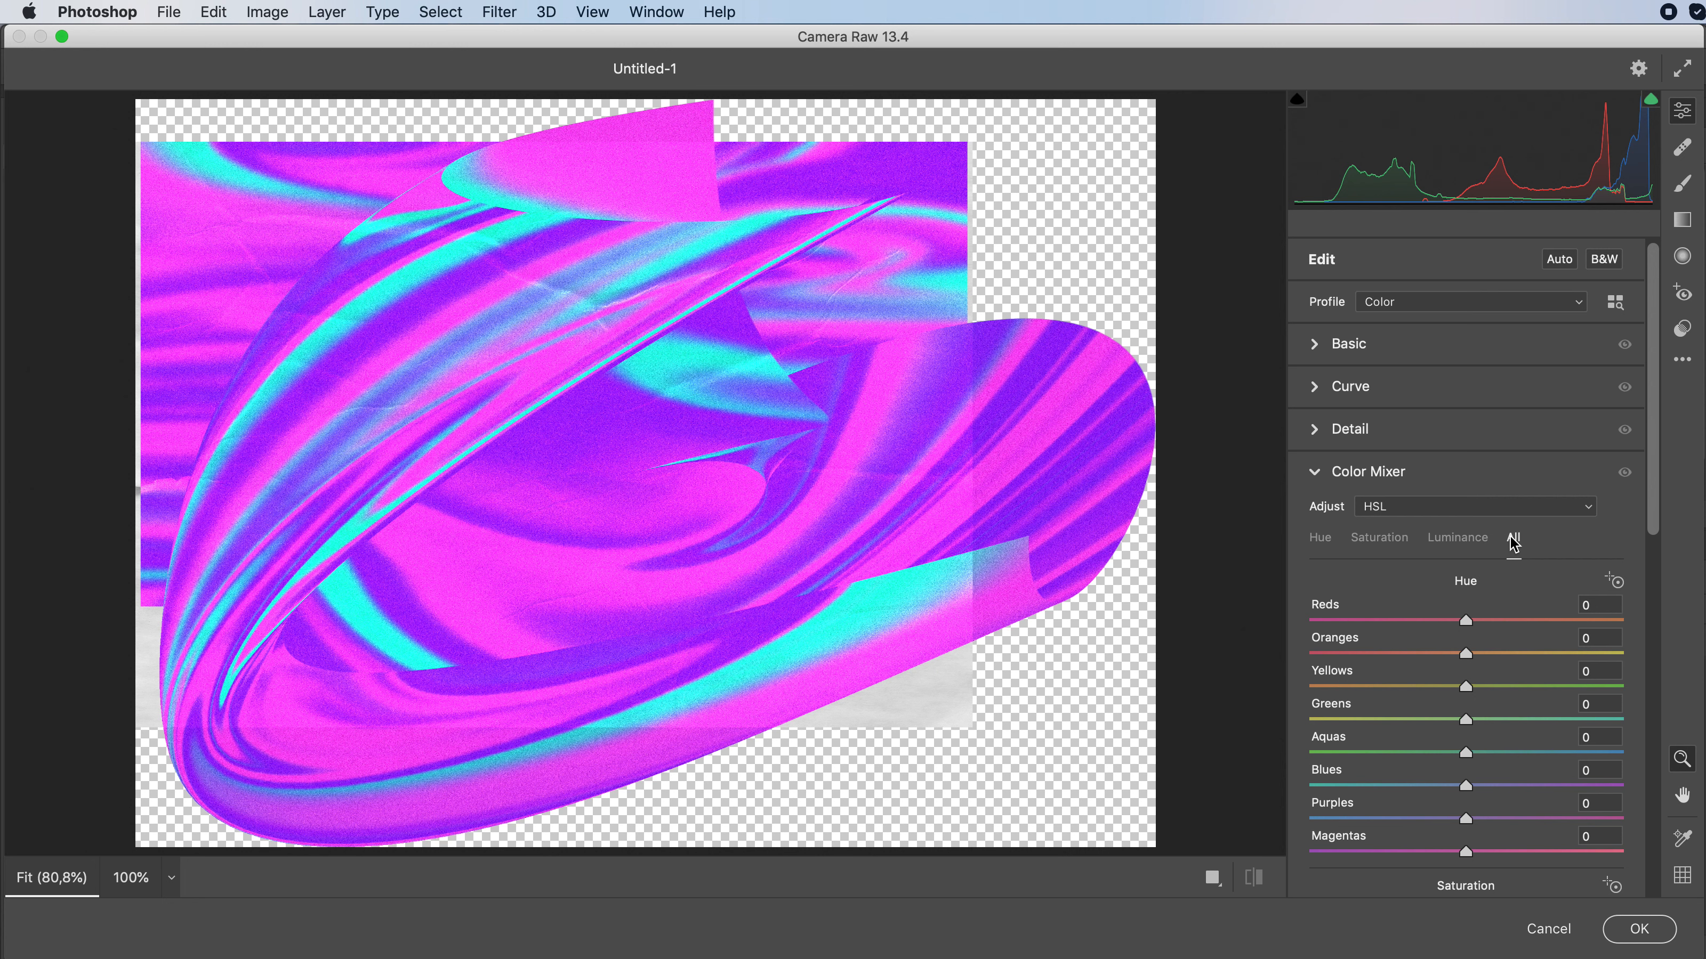
left_click_drag(1466, 621, 1594, 621)
left_click_drag(1466, 653, 1316, 653)
left_click_drag(1466, 686, 1609, 686)
left_click_drag(1468, 720, 1634, 749)
left_click_drag(1466, 786, 1661, 840)
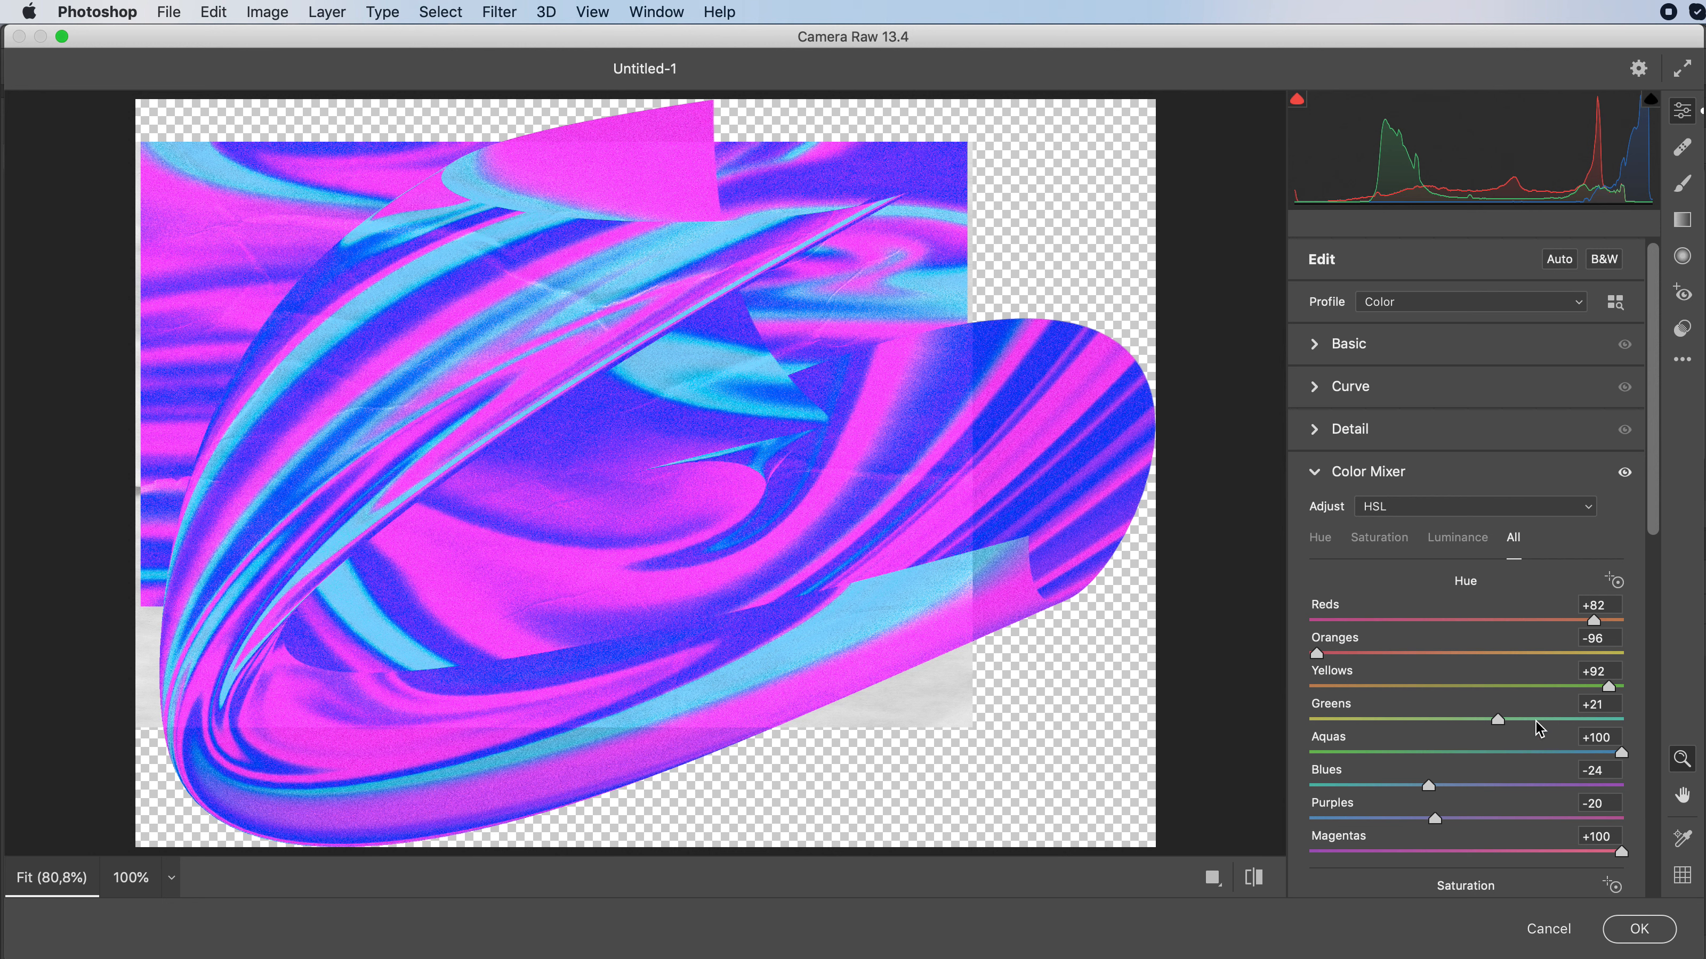
Step: Set the Color Mixer saturation to Reds -61, Oranges +100, Yellows +25, Greens +68, Aquas -91, Blues +27, Purples -15, Magentas -53
scroll(1539, 729, "down", 10)
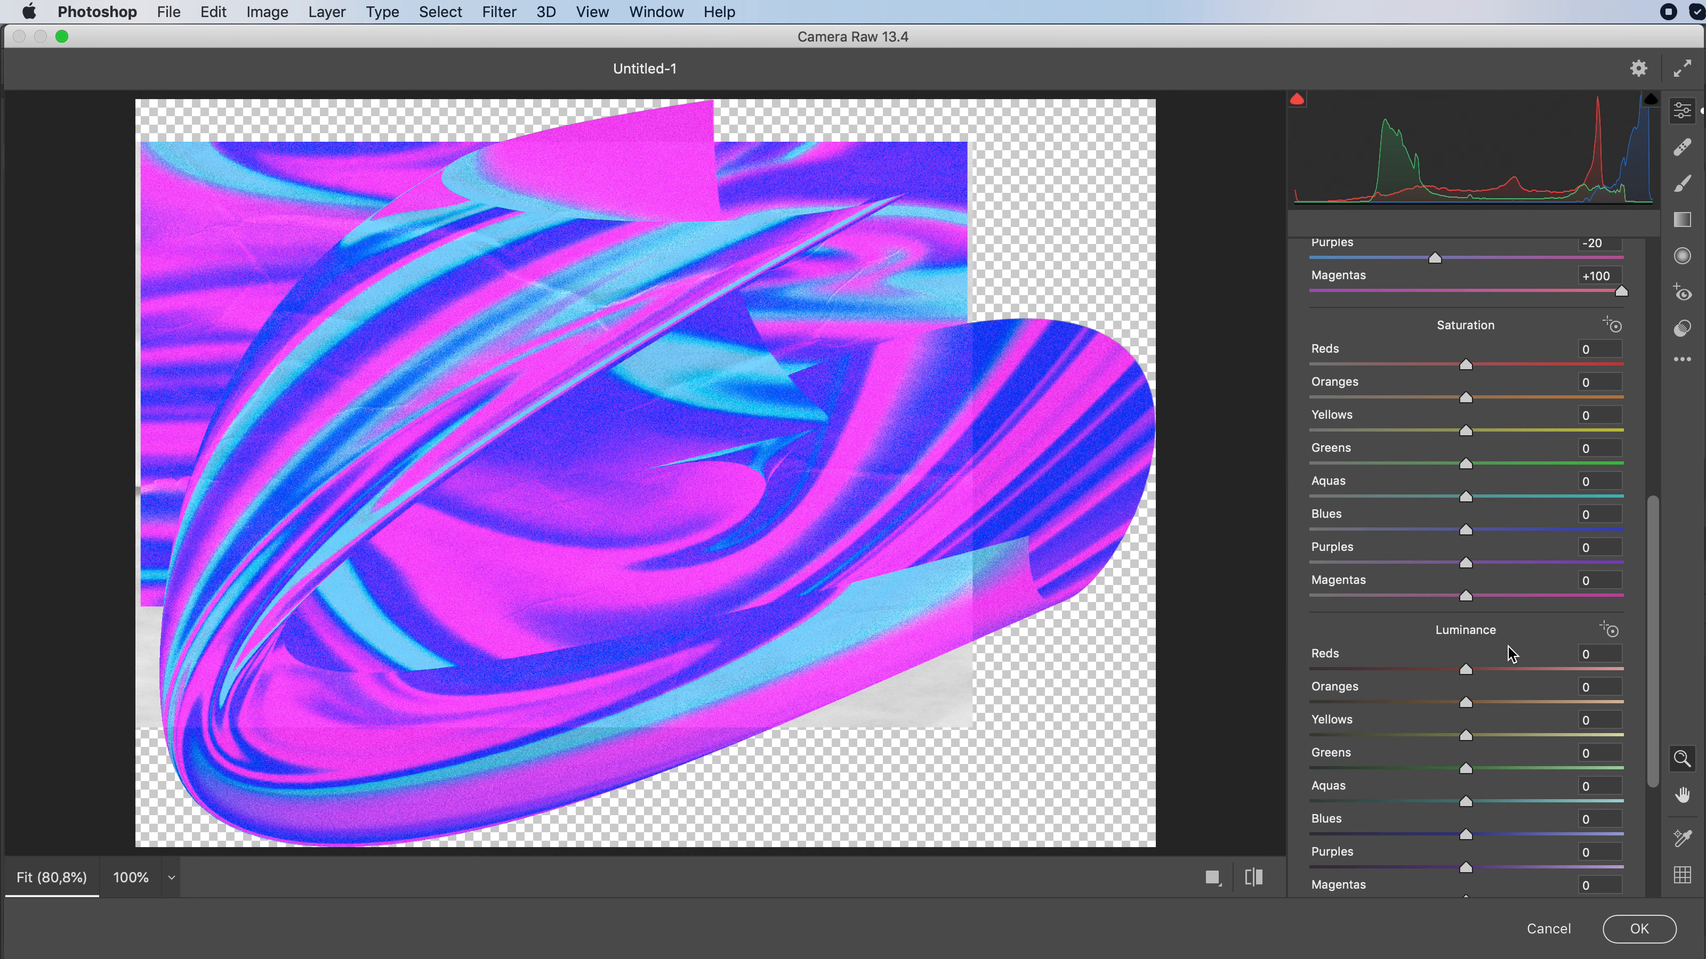
left_click_drag(1466, 366, 1372, 368)
left_click_drag(1468, 400, 1625, 400)
left_click_drag(1466, 432, 1572, 465)
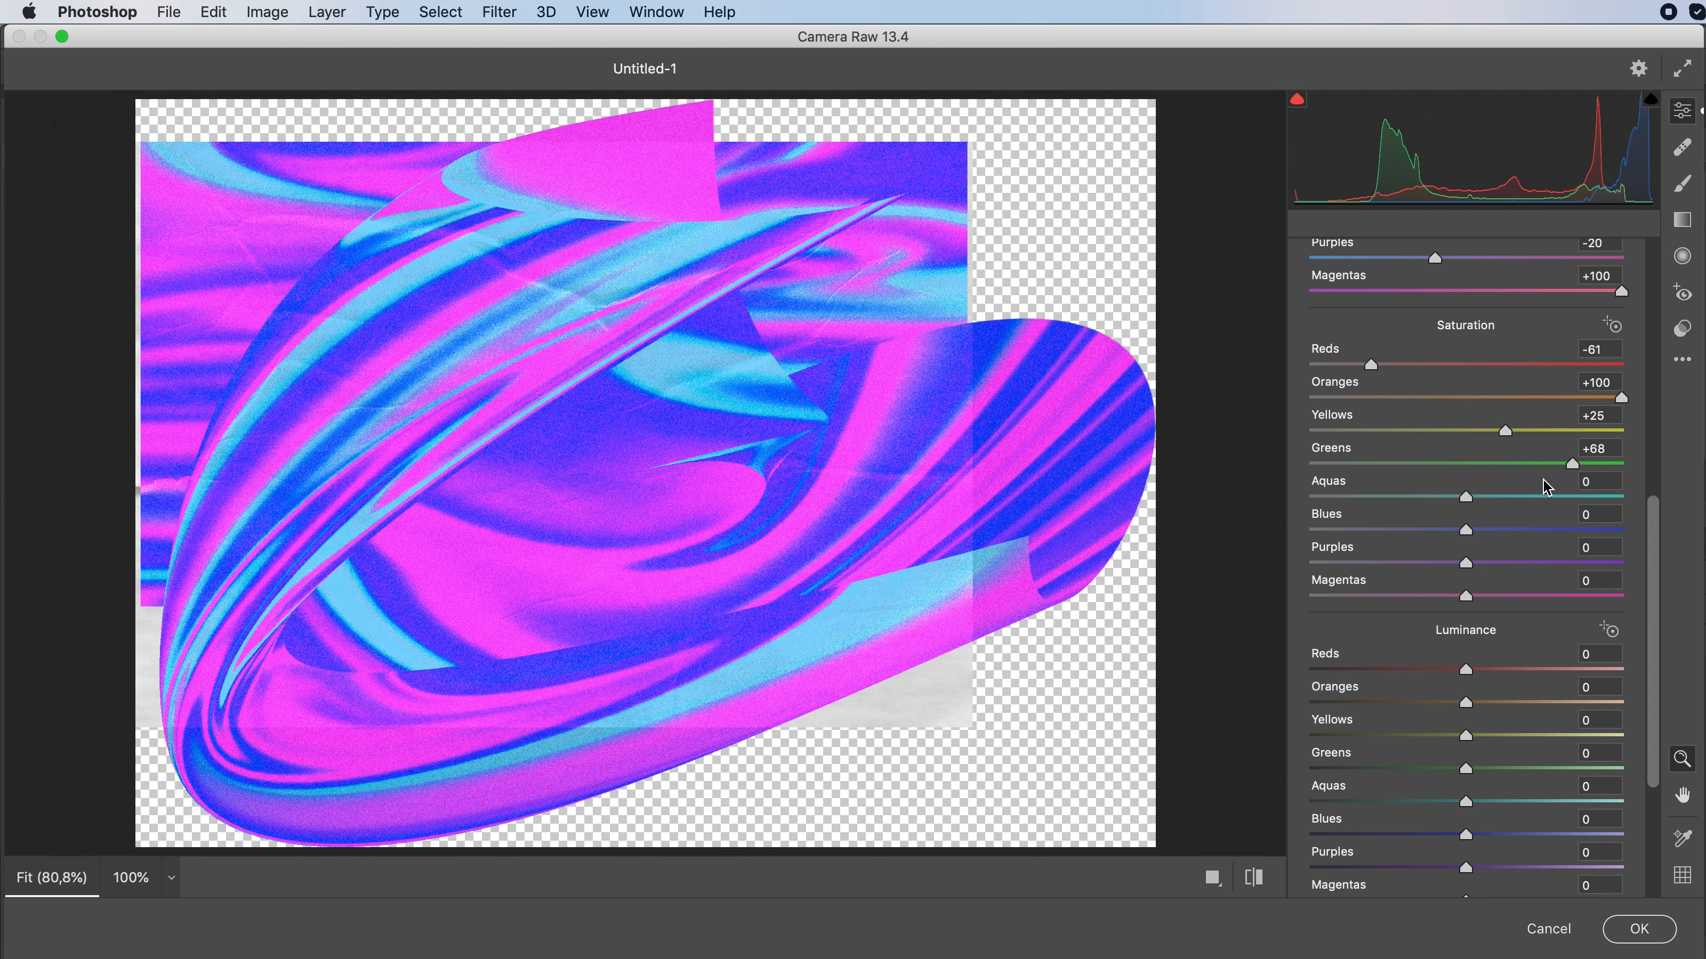
left_click_drag(1469, 497, 1333, 509)
left_click_drag(1466, 531, 1387, 612)
Step: Set luminance to Reds +39, Oranges -42, Yellows +30, Greens -58, Aquas +36, Blues -64, Purples +8, Magentas +67 and apply the Camera Raw filter
left_click_drag(1466, 670, 1400, 706)
left_click_drag(1466, 736, 1377, 768)
left_click_drag(1471, 813, 1527, 812)
scroll(1494, 743, "down", 5)
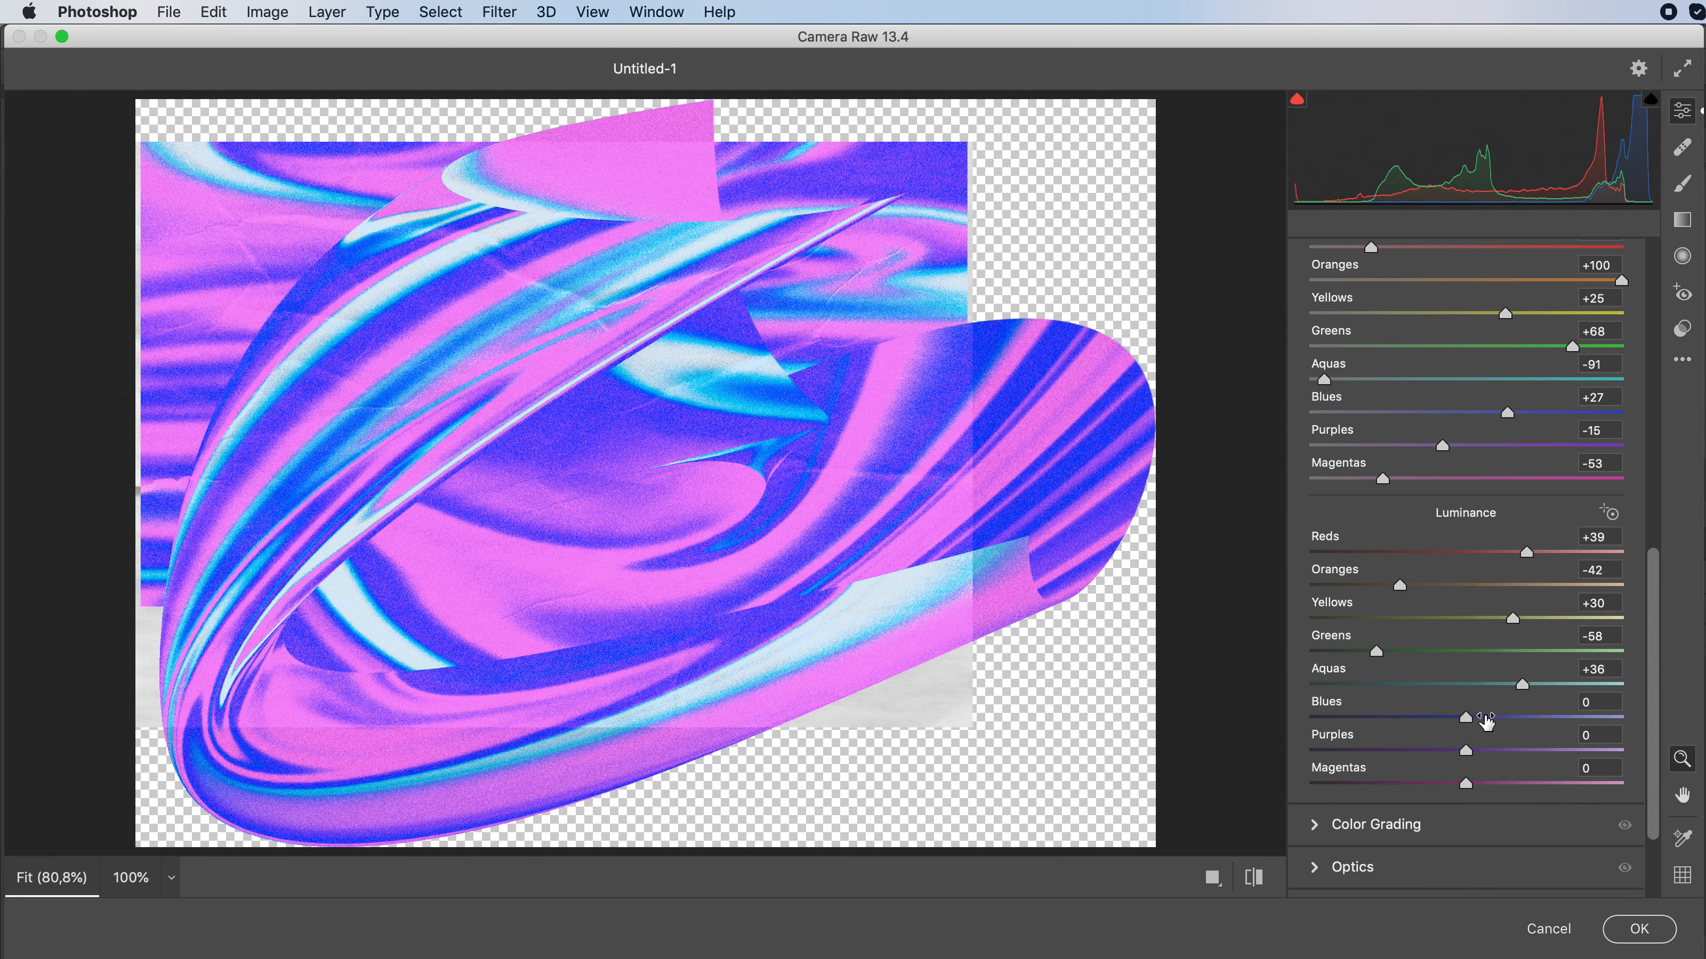
left_click_drag(1470, 693, 1367, 686)
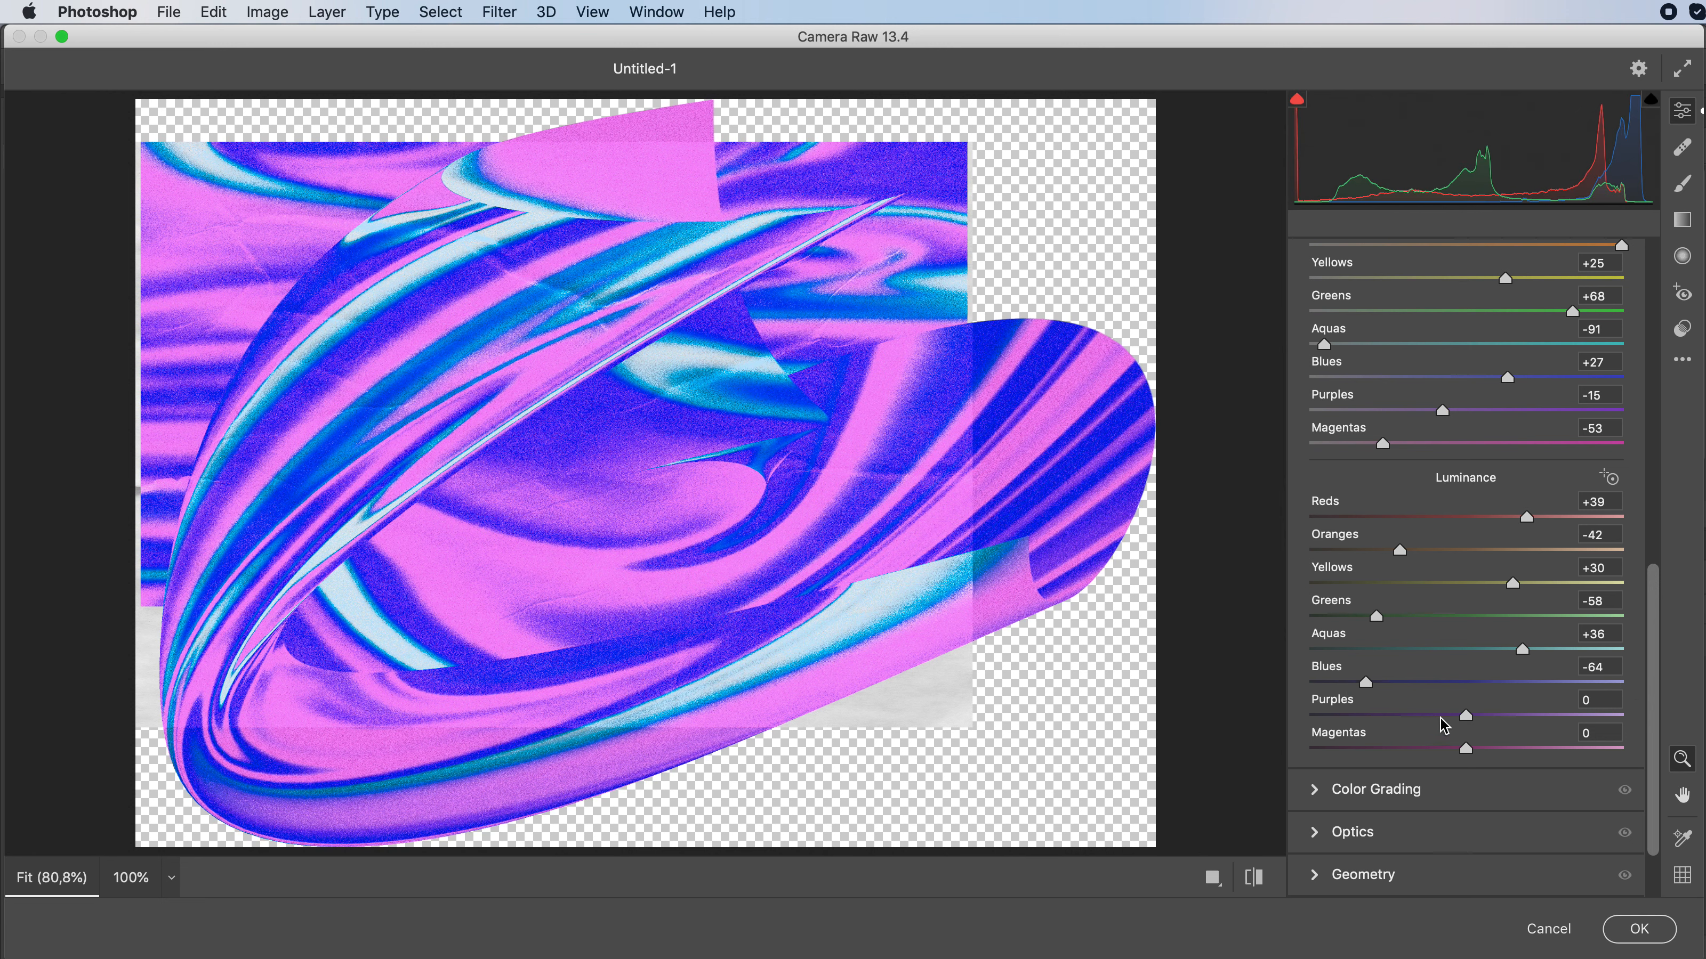
left_click_drag(1466, 716, 1574, 756)
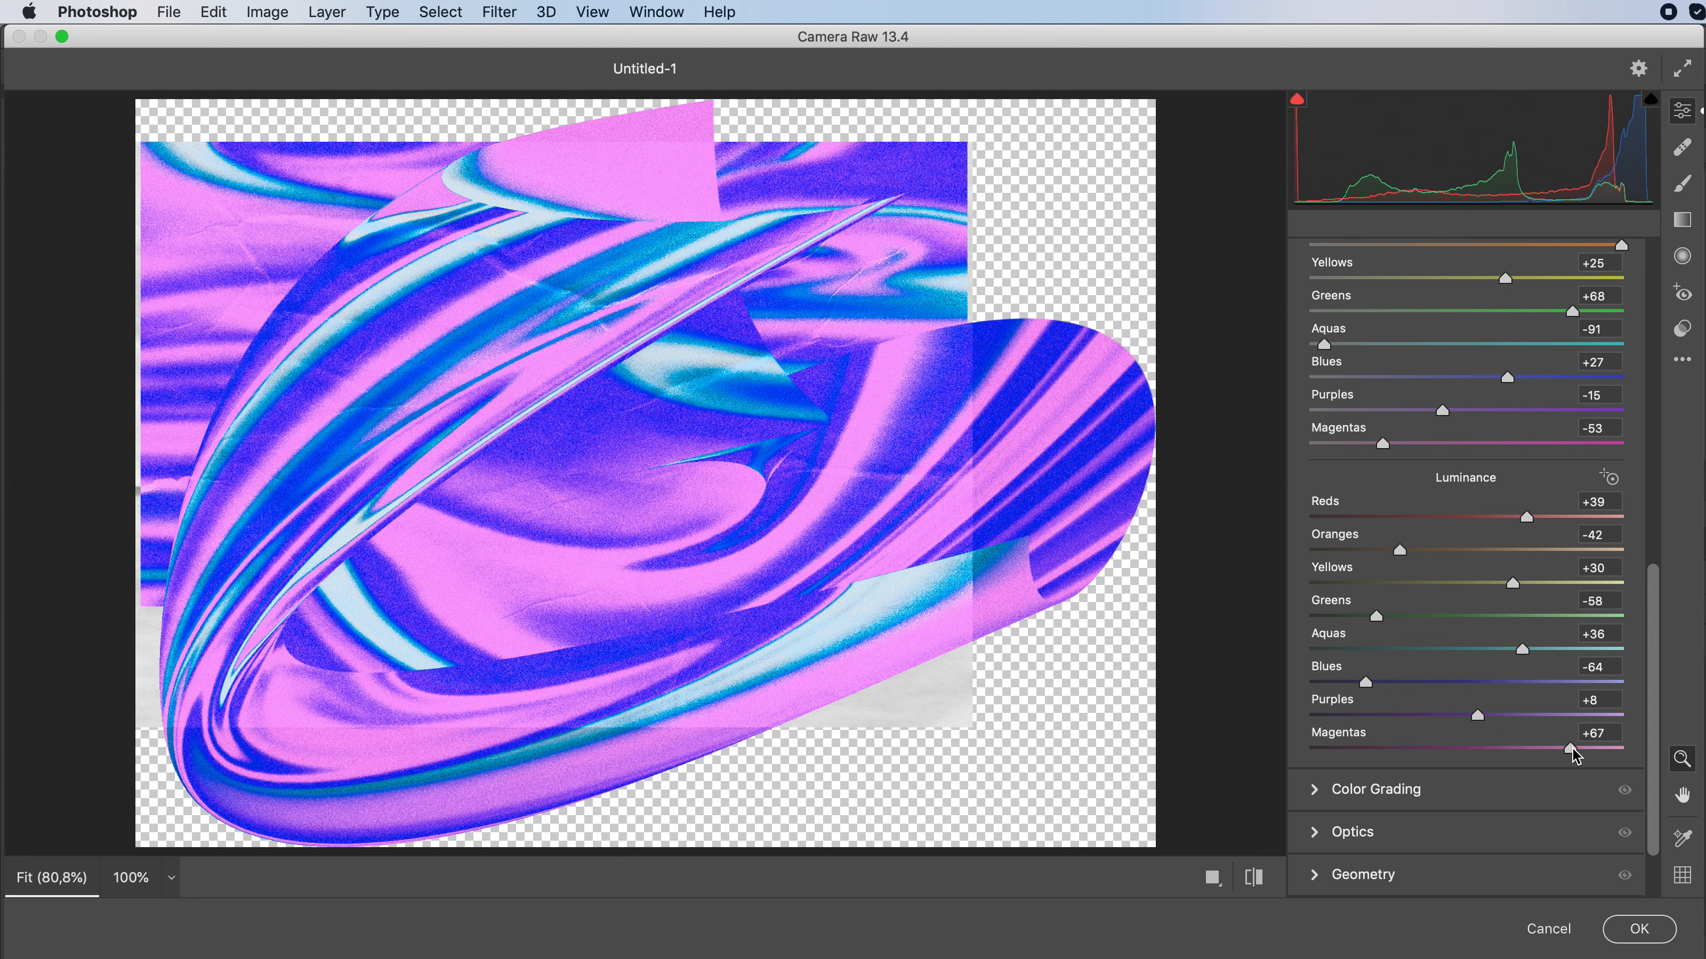
left_click(1639, 929)
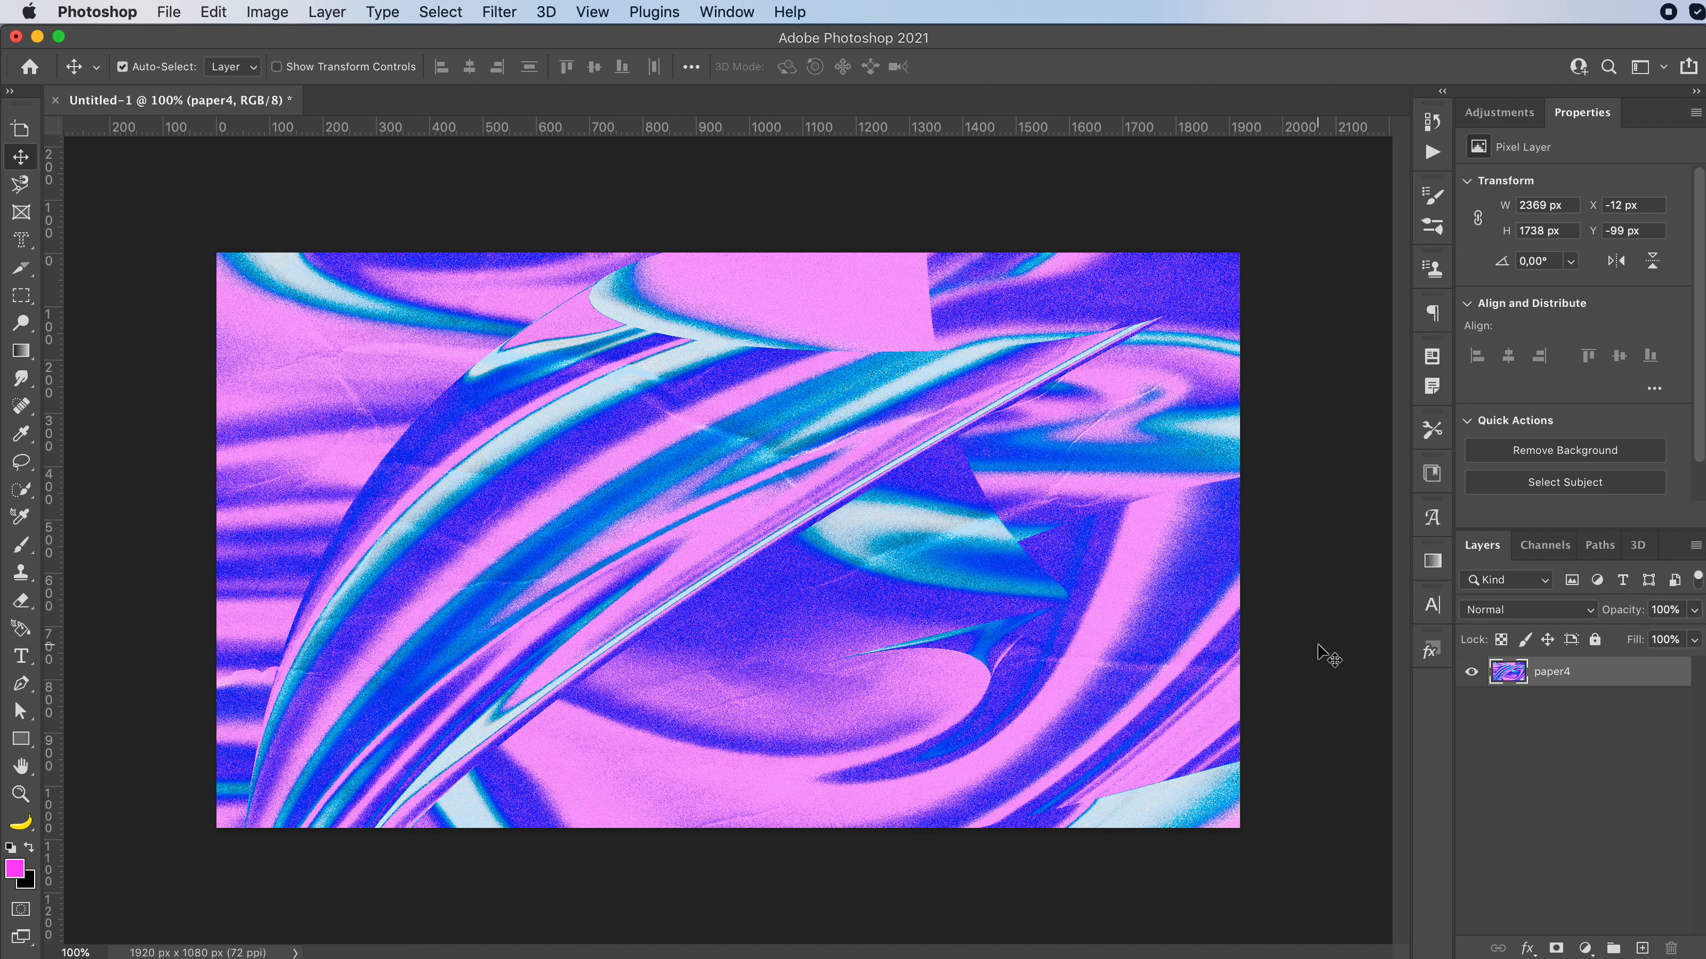
key("super+z")
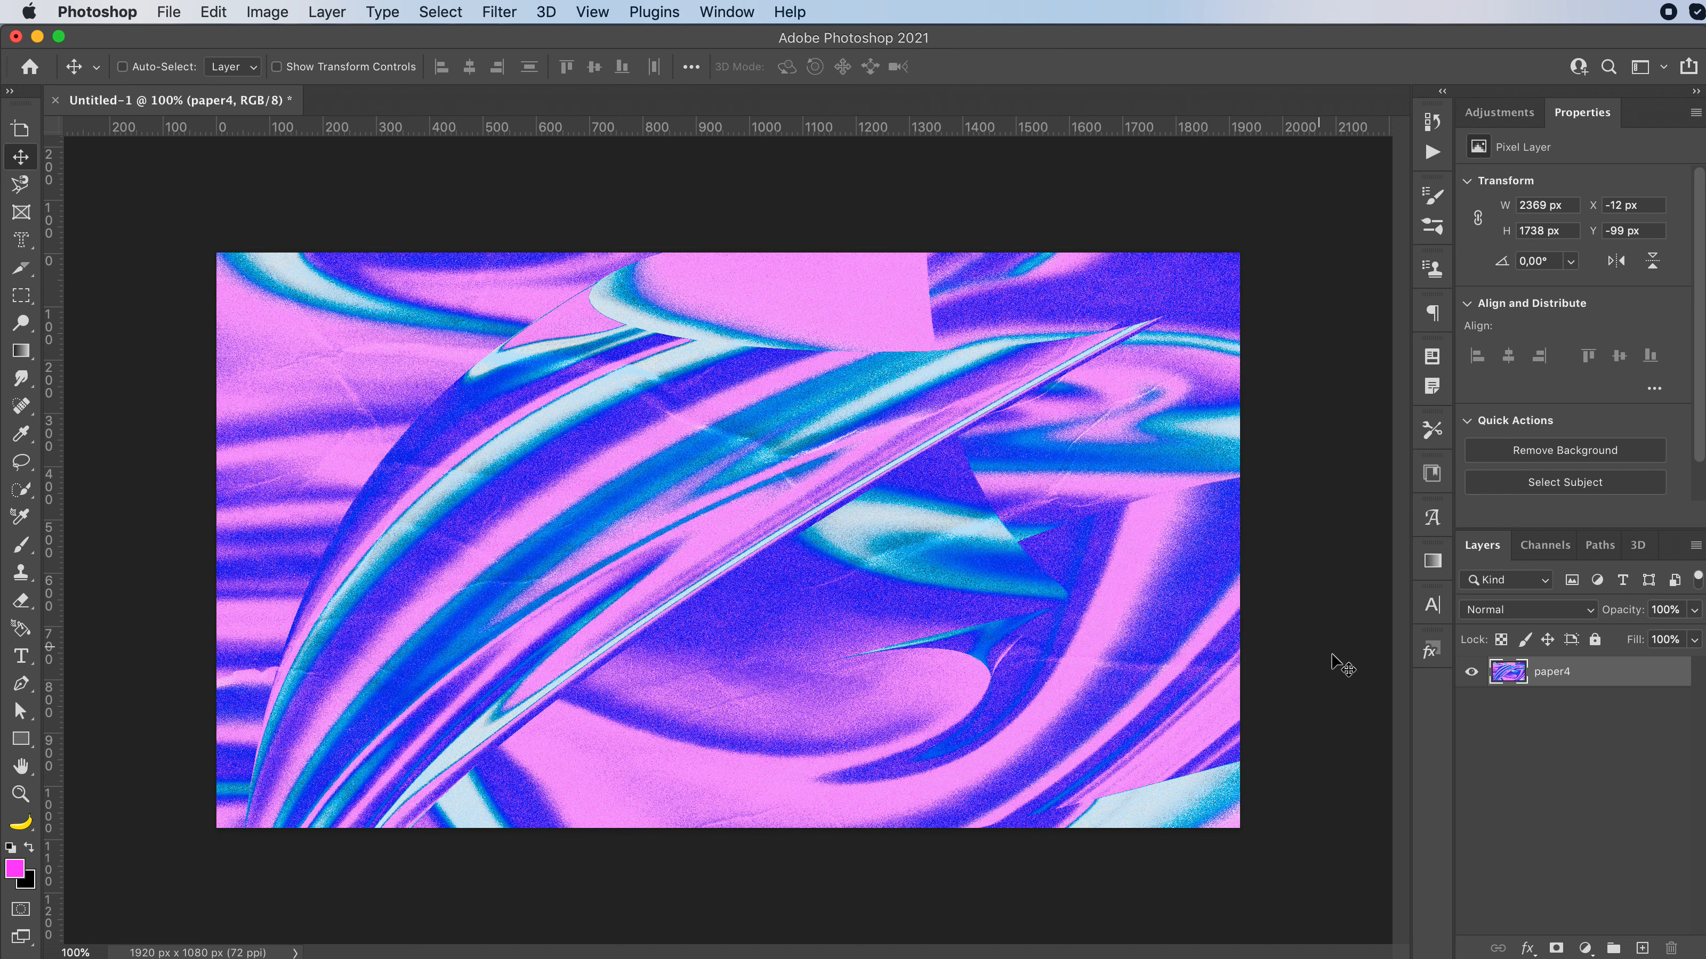